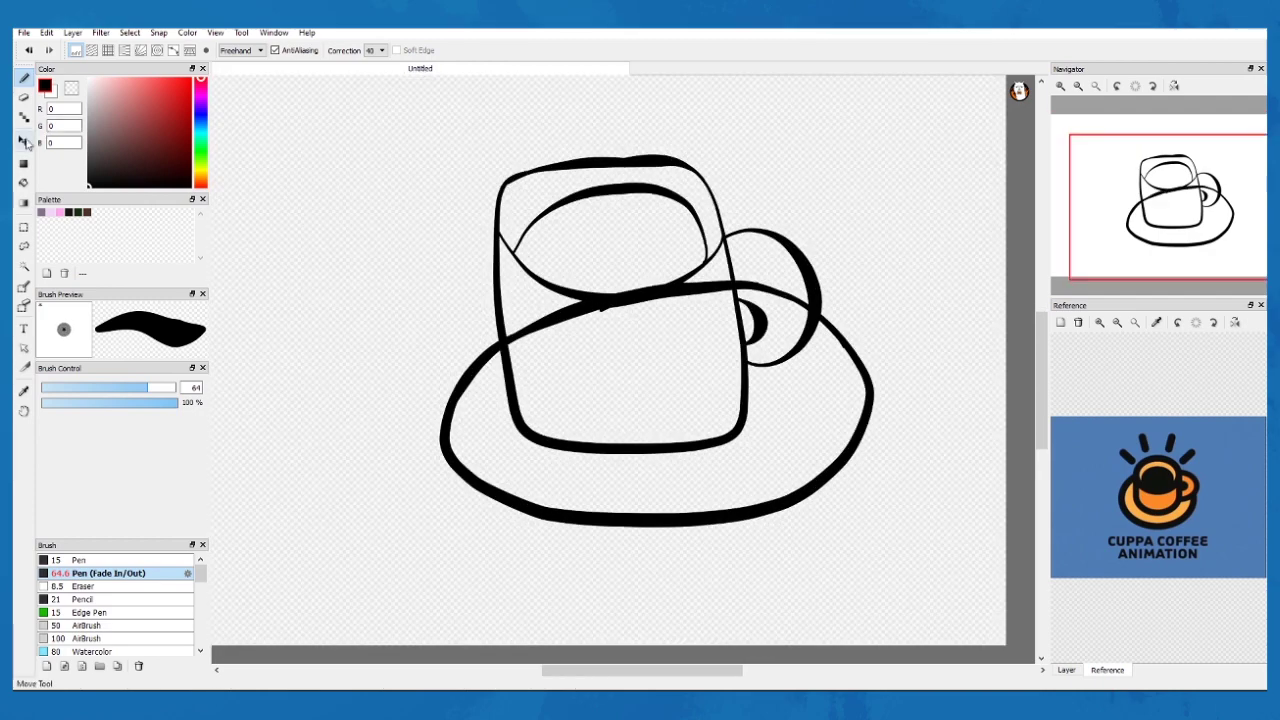
Move the plate outline slightly left and down so it sits centred beneath the cup
key("v")
left_click_drag(674, 452, 651, 465)
left_click_drag(640, 402, 641, 393)
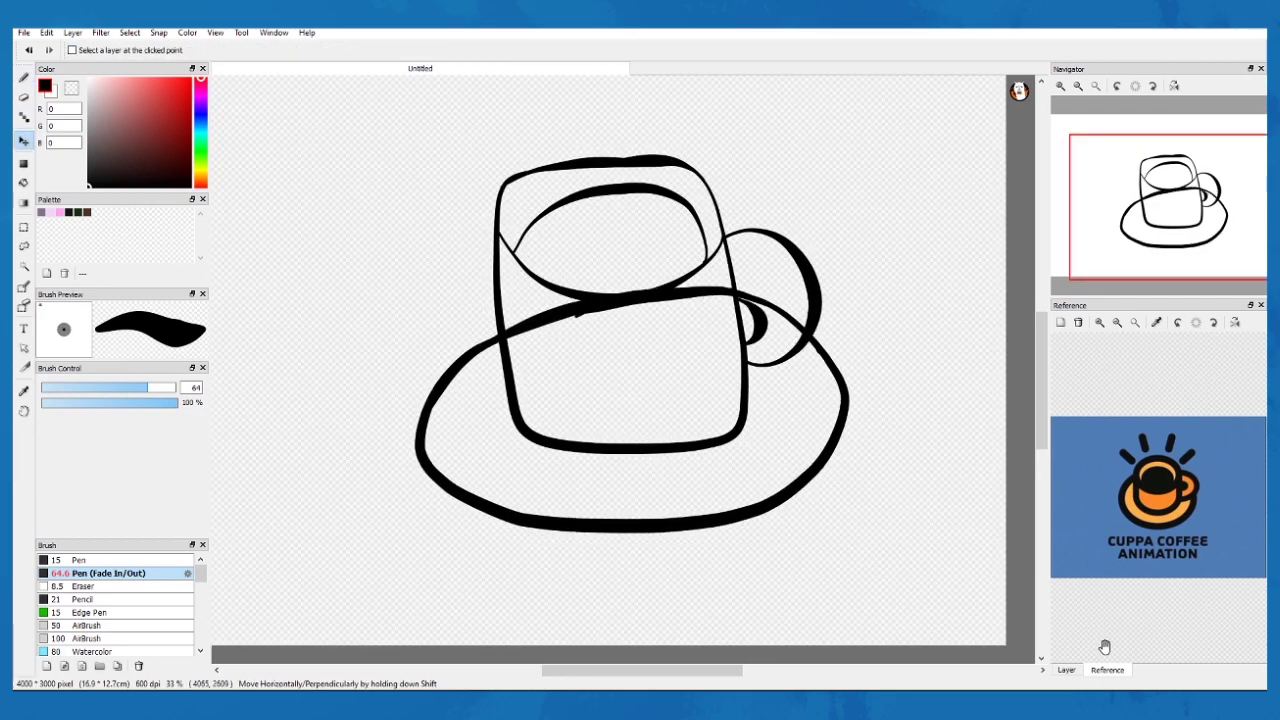
Sample the orange from the reference logo and fill the cup's body and handle on the cup layer
left_click(1156, 326)
left_click(1152, 490)
left_click(1066, 669)
left_click(1130, 376)
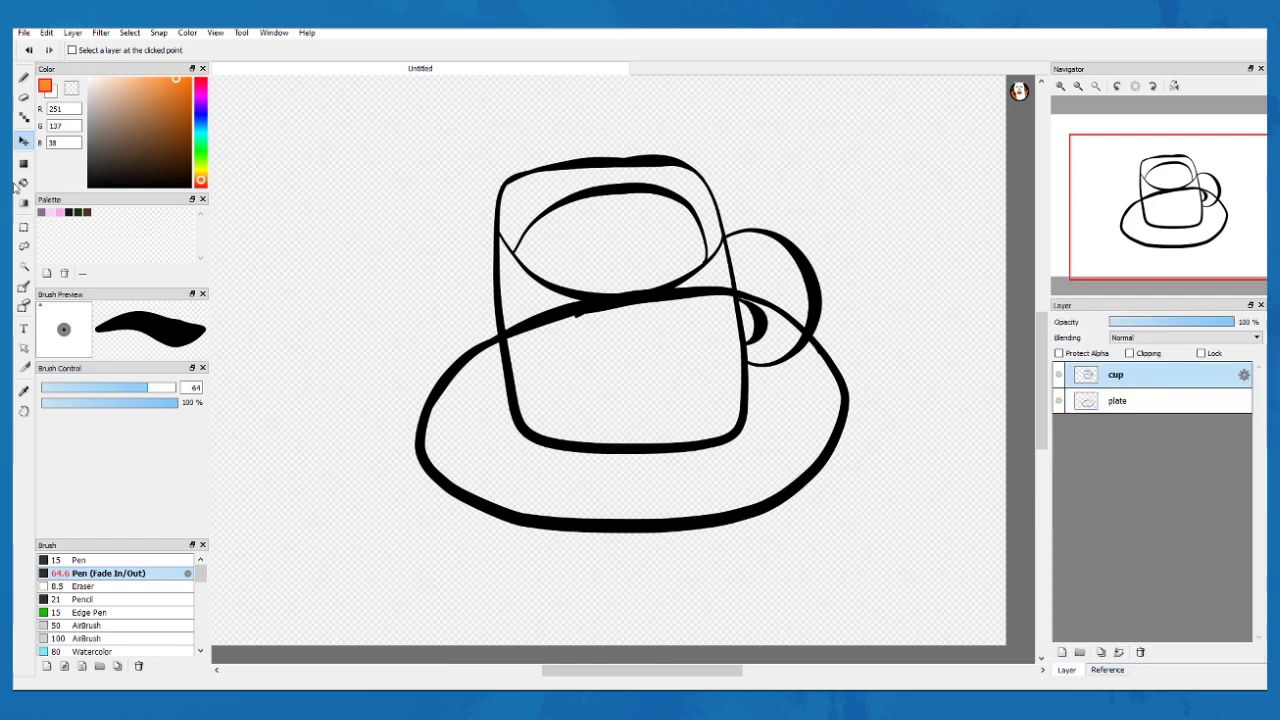
key("g")
left_click(668, 362)
left_click(1107, 670)
left_click(1064, 670)
left_click(777, 296)
Sample the near-black from the reference logo and fill the cup's inner oval as coffee
left_click(1107, 670)
left_click(1162, 472)
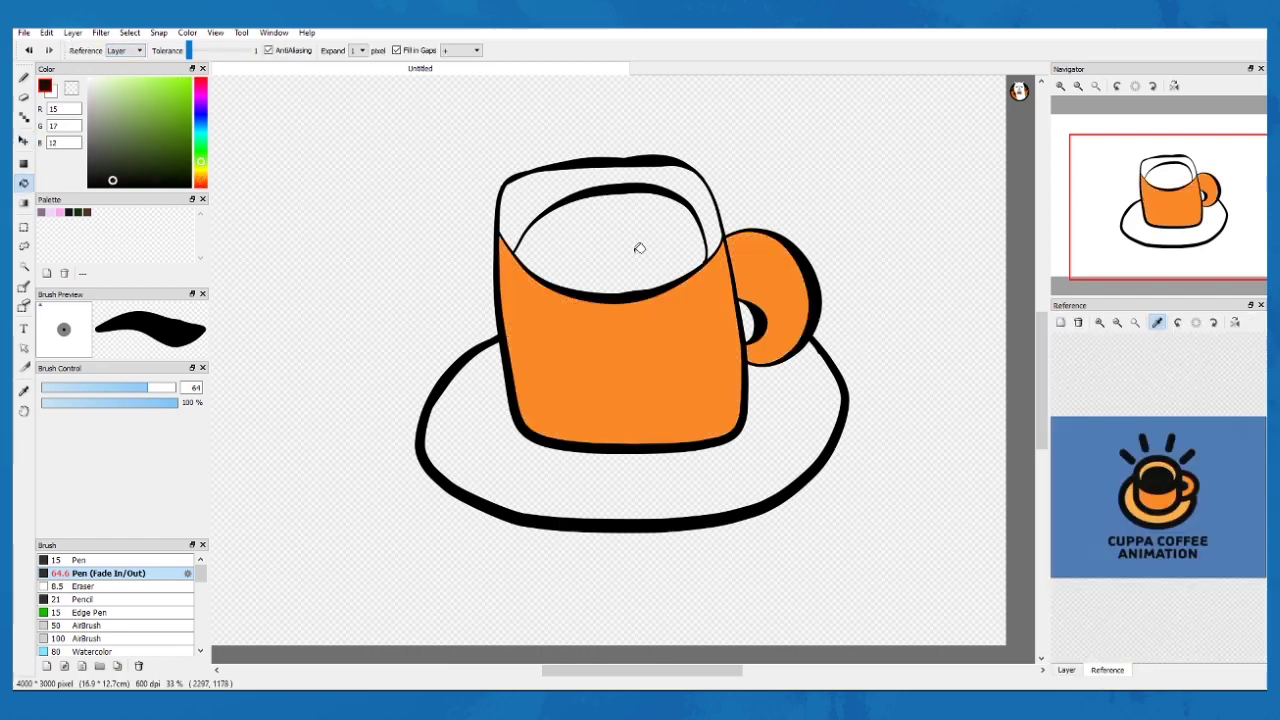
left_click(638, 248)
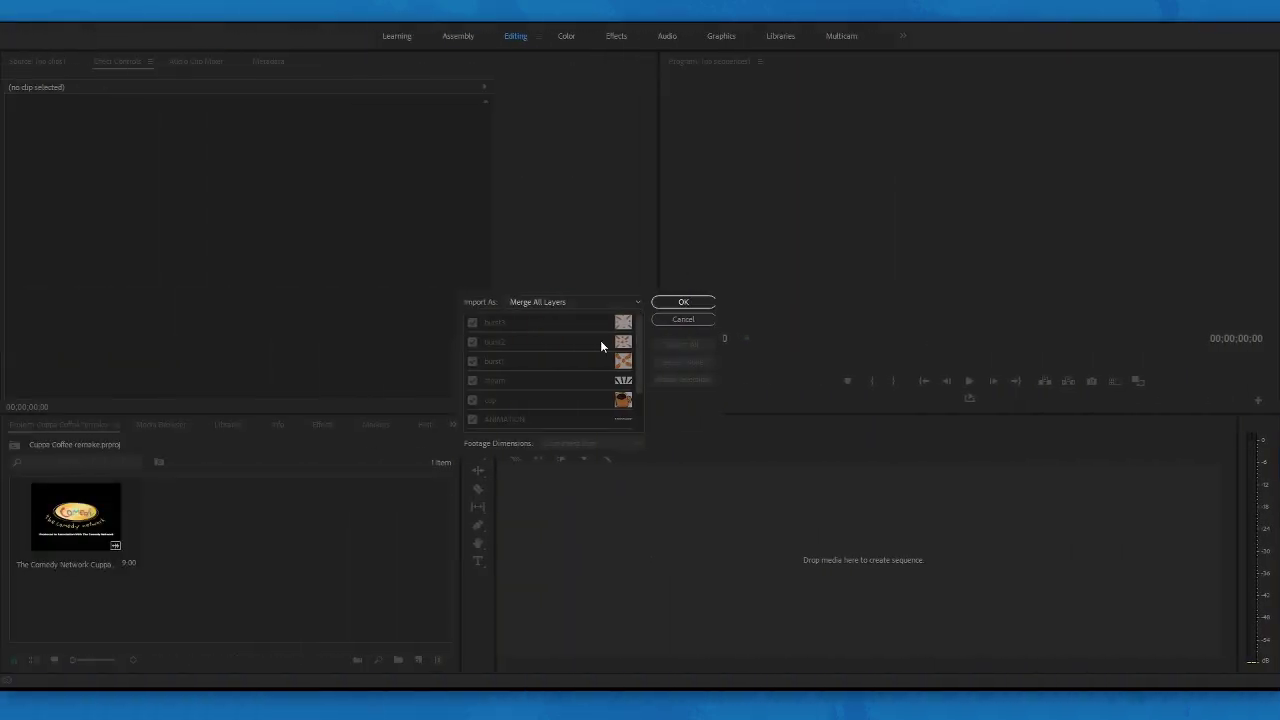
Import the Cuppa Coffee PSD into the Premiere Pro project as Individual Layers
scroll(548, 364, "down", 3)
scroll(639, 393, "up", 3)
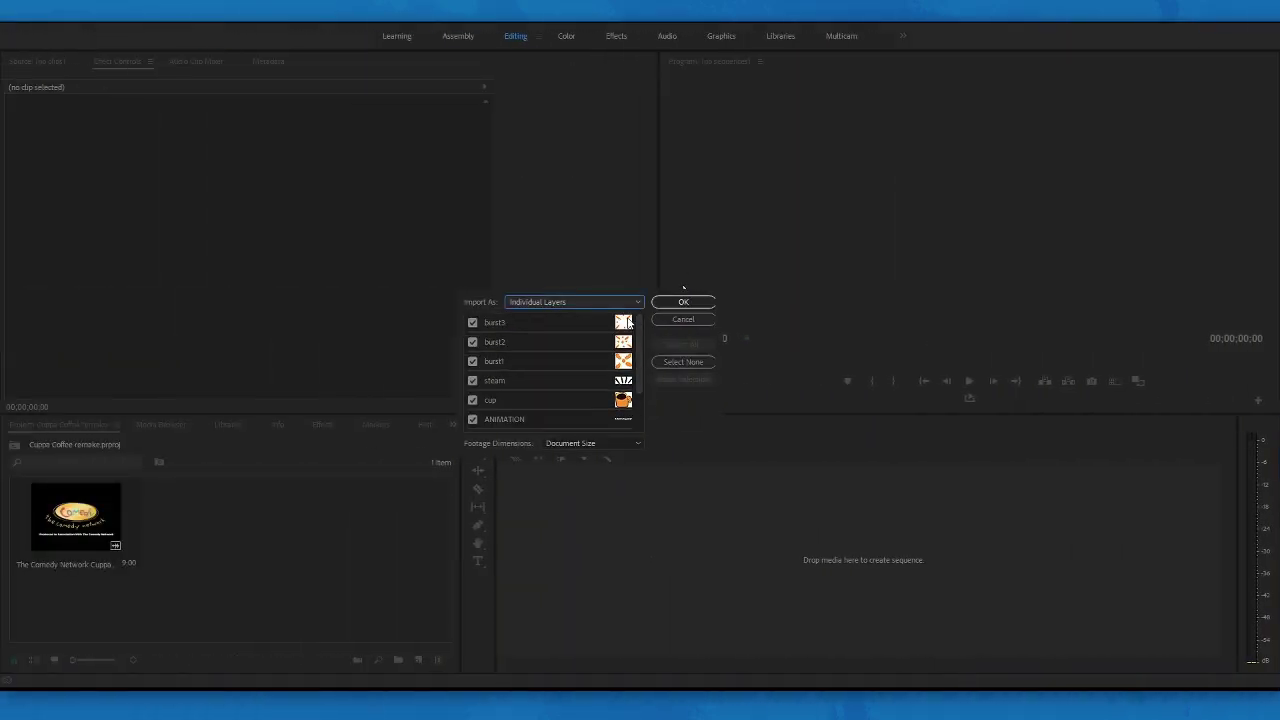
left_click(683, 301)
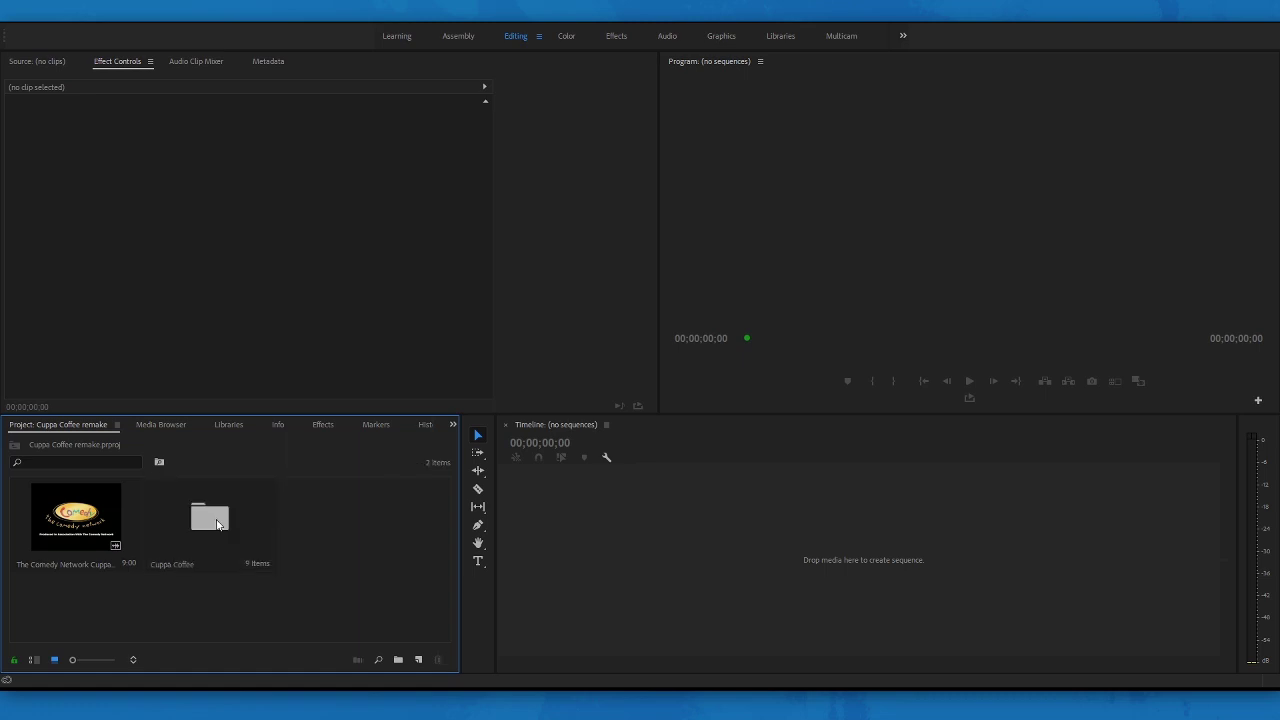
Open the imported Cuppa Coffee bin and create a sequence from the BG layer
double_click(218, 522)
scroll(177, 580, "down", 2)
left_click_drag(709, 527, 712, 527)
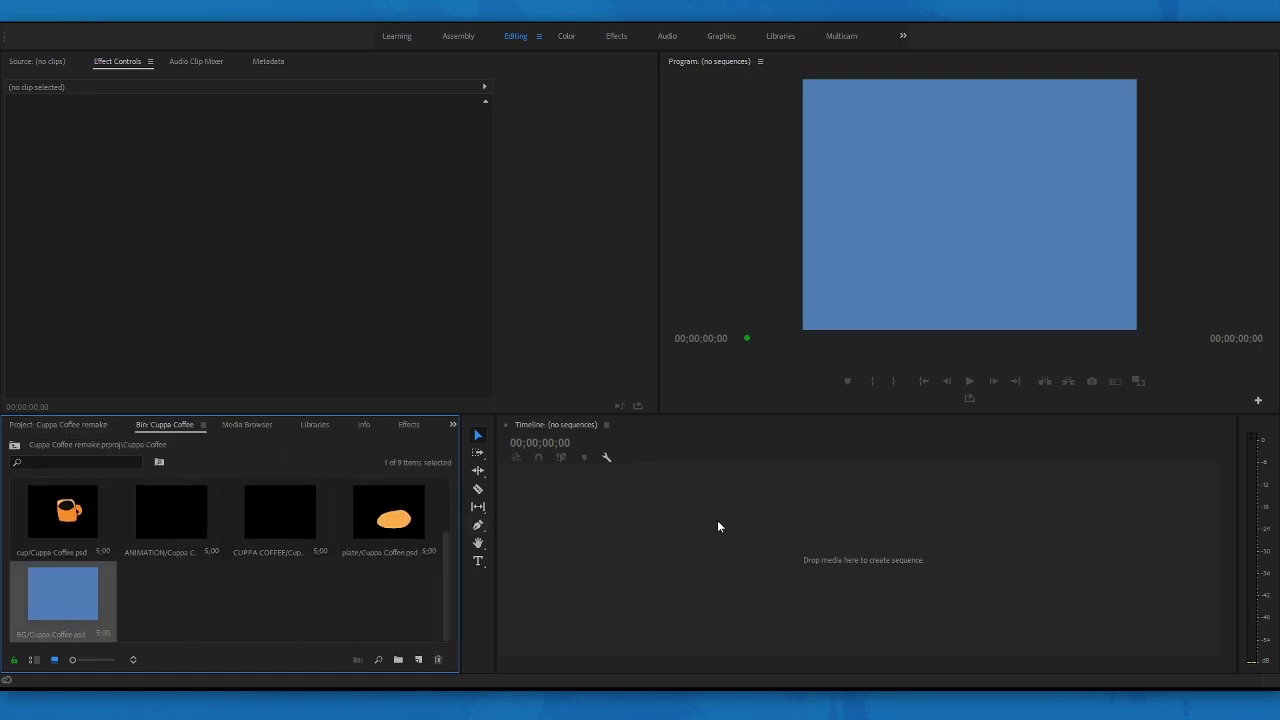
Set the new sequence's frame size to 1920 by 1080
left_click(96, 21)
left_click(110, 36)
left_click_drag(608, 360, 582, 360)
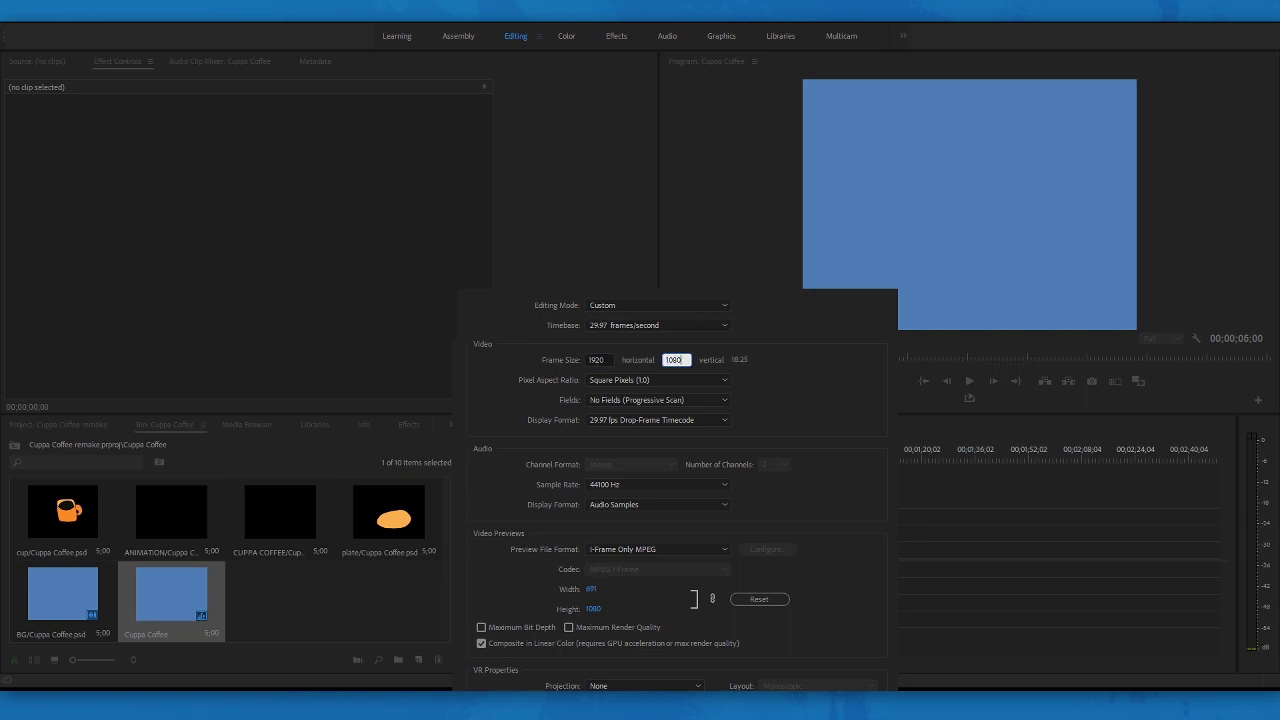
left_click(752, 572)
left_click(728, 366)
left_click(661, 551)
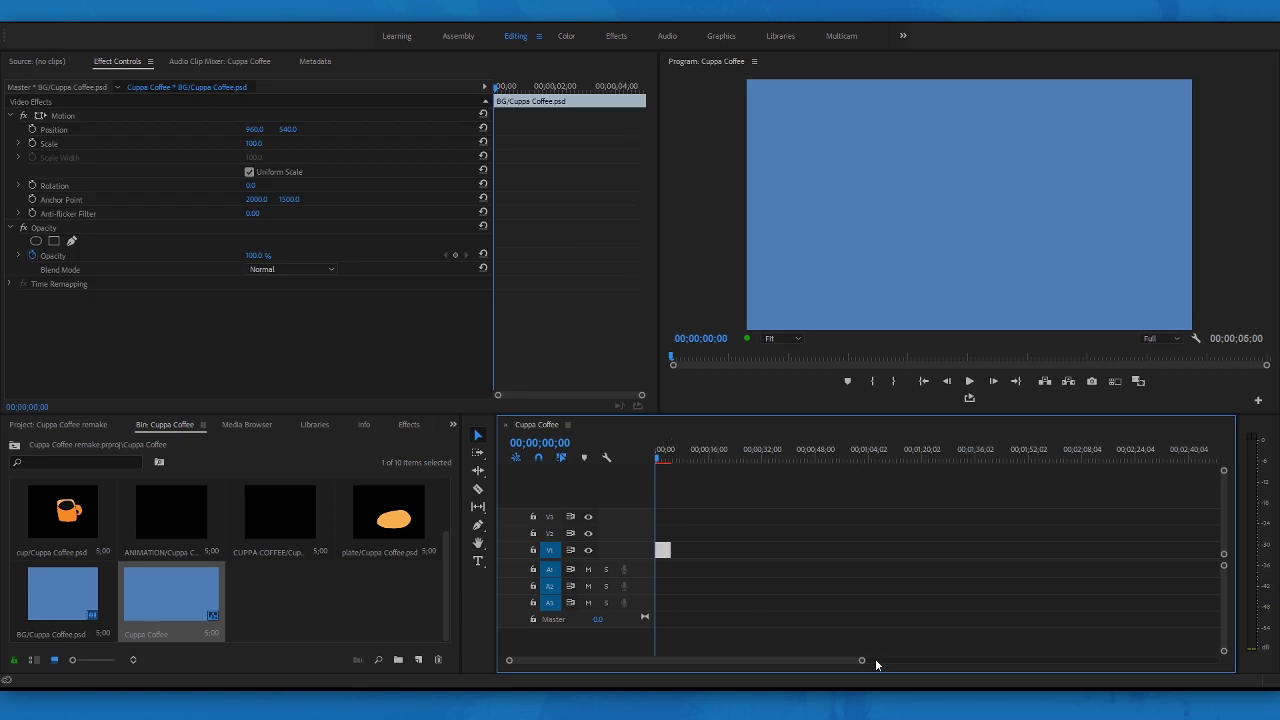
Open the Comedy Network source video and mark the Cuppa Coffee section with an in point and an out point at 00:00:06:06
left_click_drag(862, 660, 629, 660)
scroll(230, 560, "up", 2)
left_click(74, 426)
double_click(64, 515)
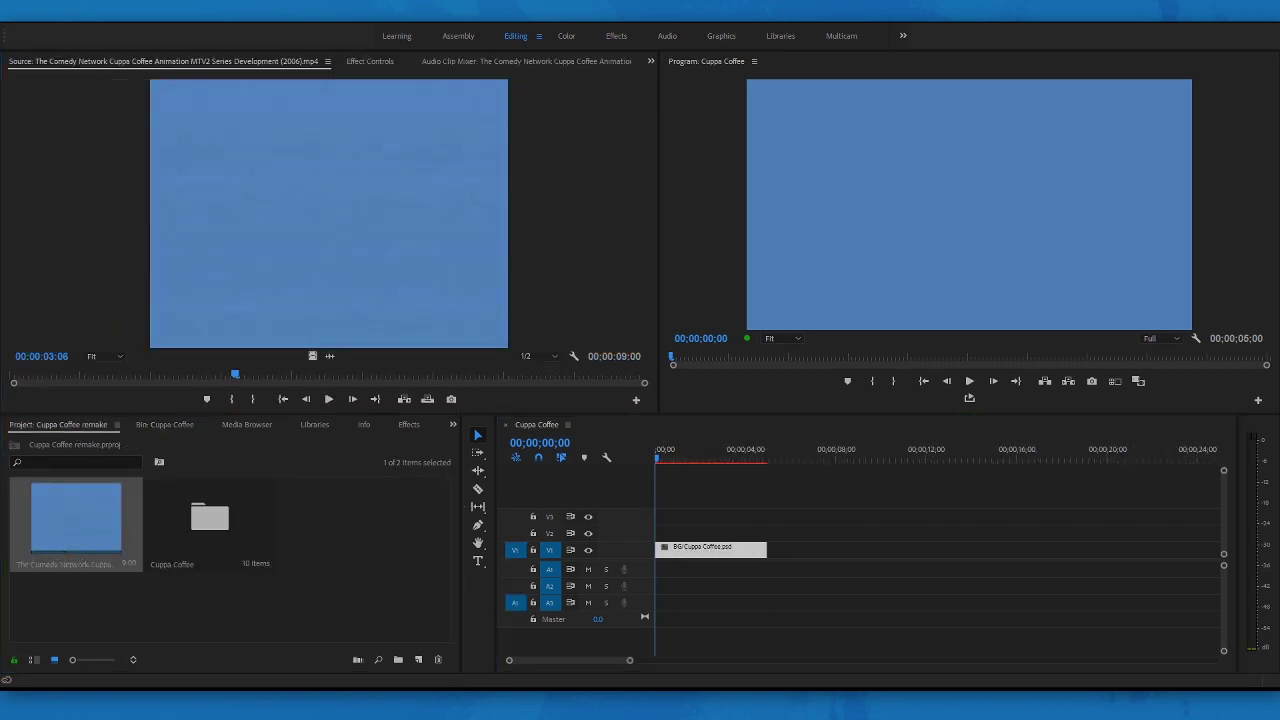
mouse_move(227, 376)
left_mouse_down()
mouse_move(209, 375)
mouse_move(233, 377)
left_mouse_up()
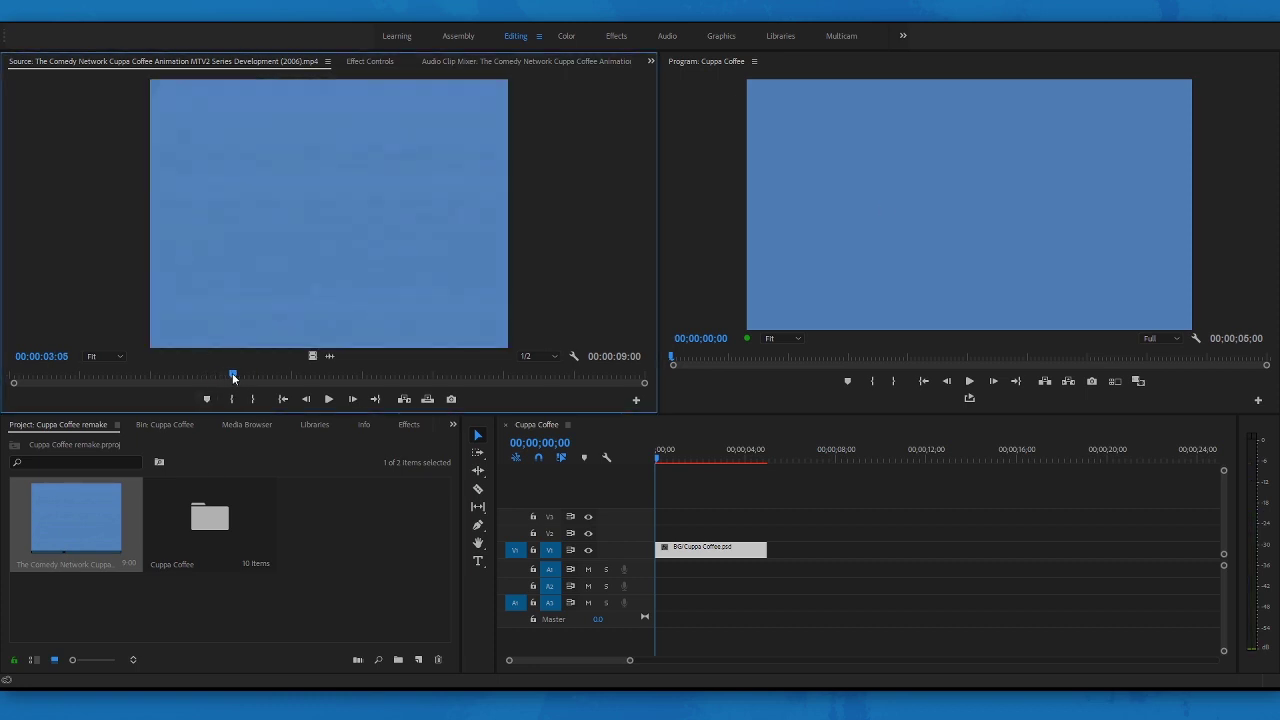
key("i")
left_click_drag(258, 374, 448, 371)
key("o")
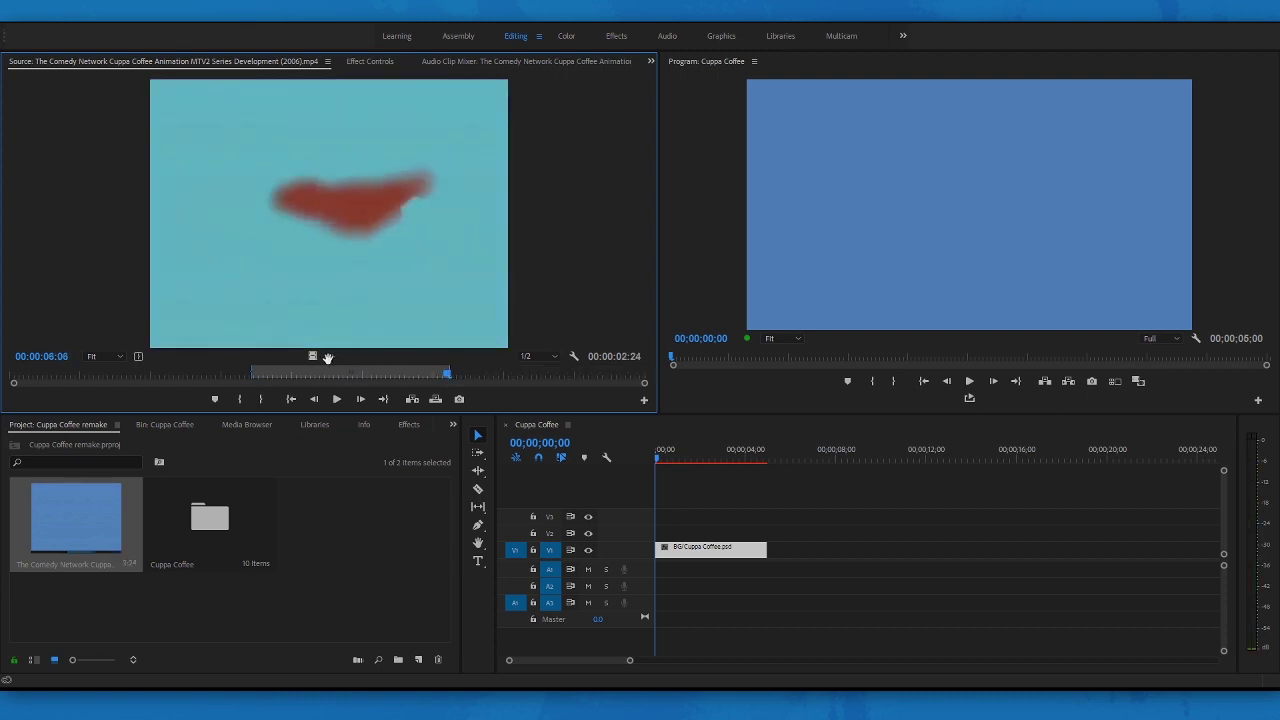
Place only the audio of the marked source range on track A2, starting near frame 4
left_click_drag(677, 588, 677, 588)
key("backslash")
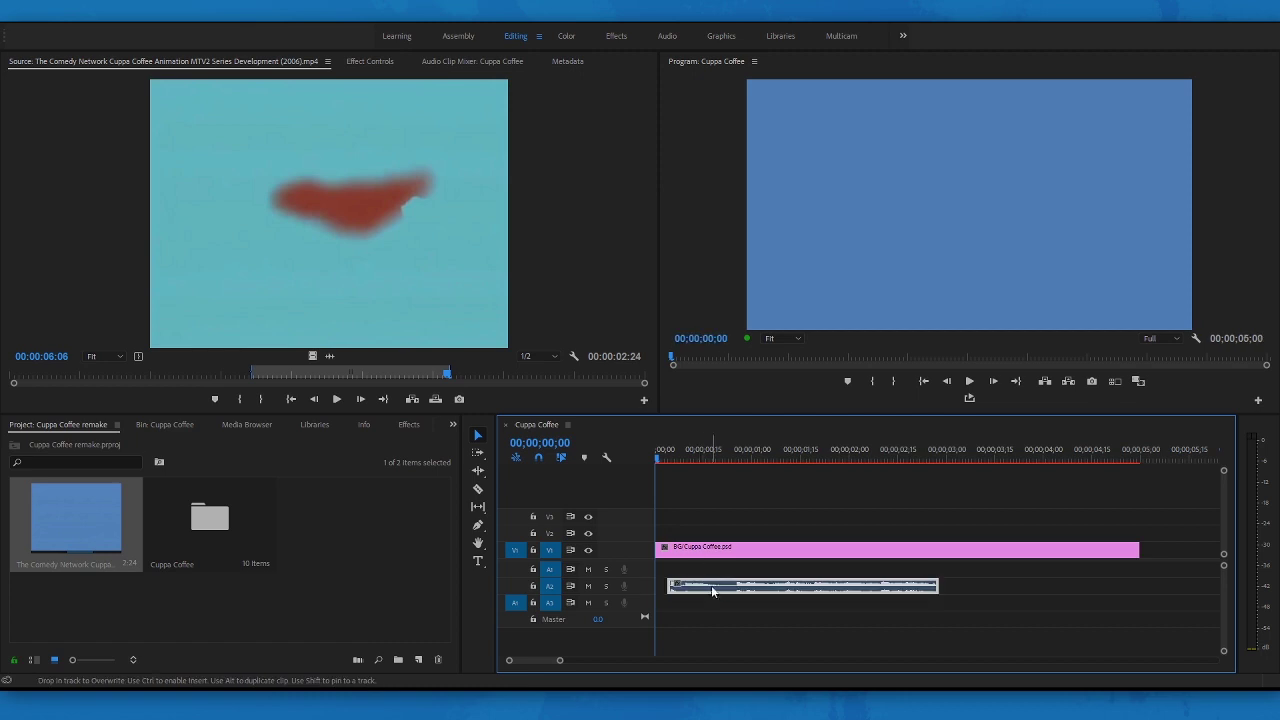
left_click(690, 540)
Add the plate layer on V2 above the background and set its Scale to 22 and Position to 919, 614
double_click(208, 520)
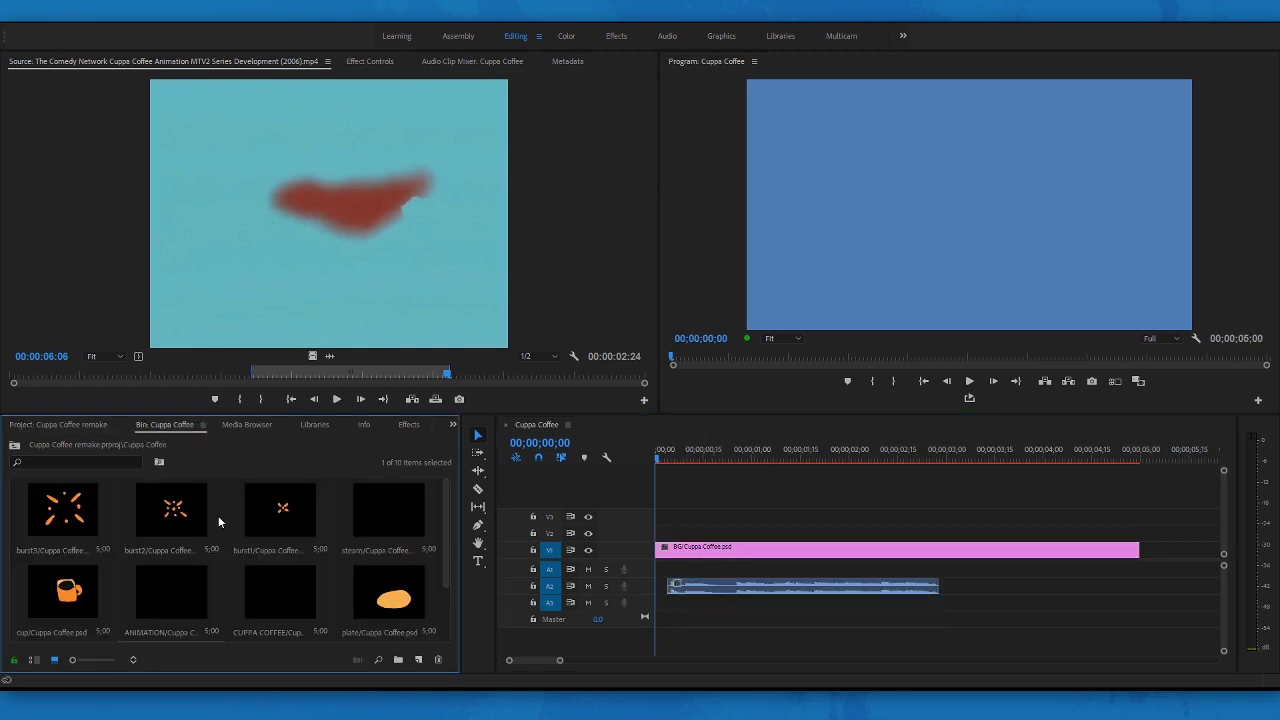
scroll(448, 604, "down", 2)
left_click_drag(388, 514, 657, 535)
left_click(389, 64)
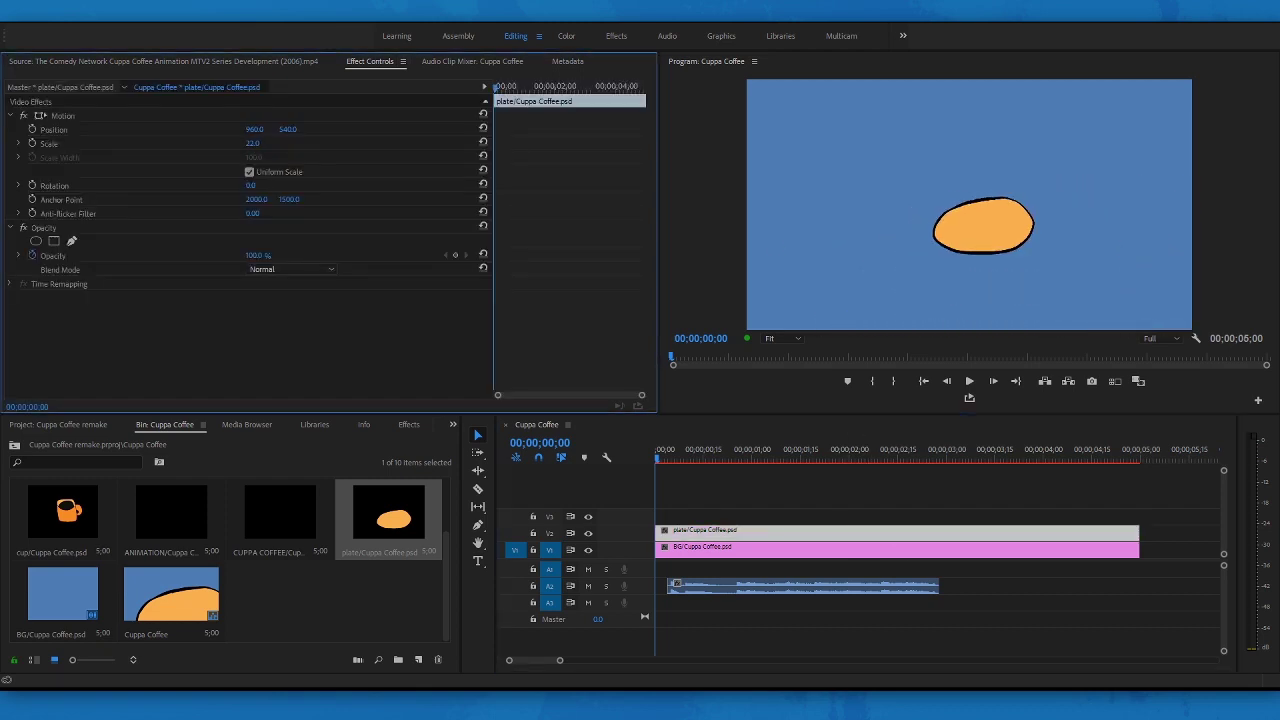
left_click_drag(288, 129, 253, 141)
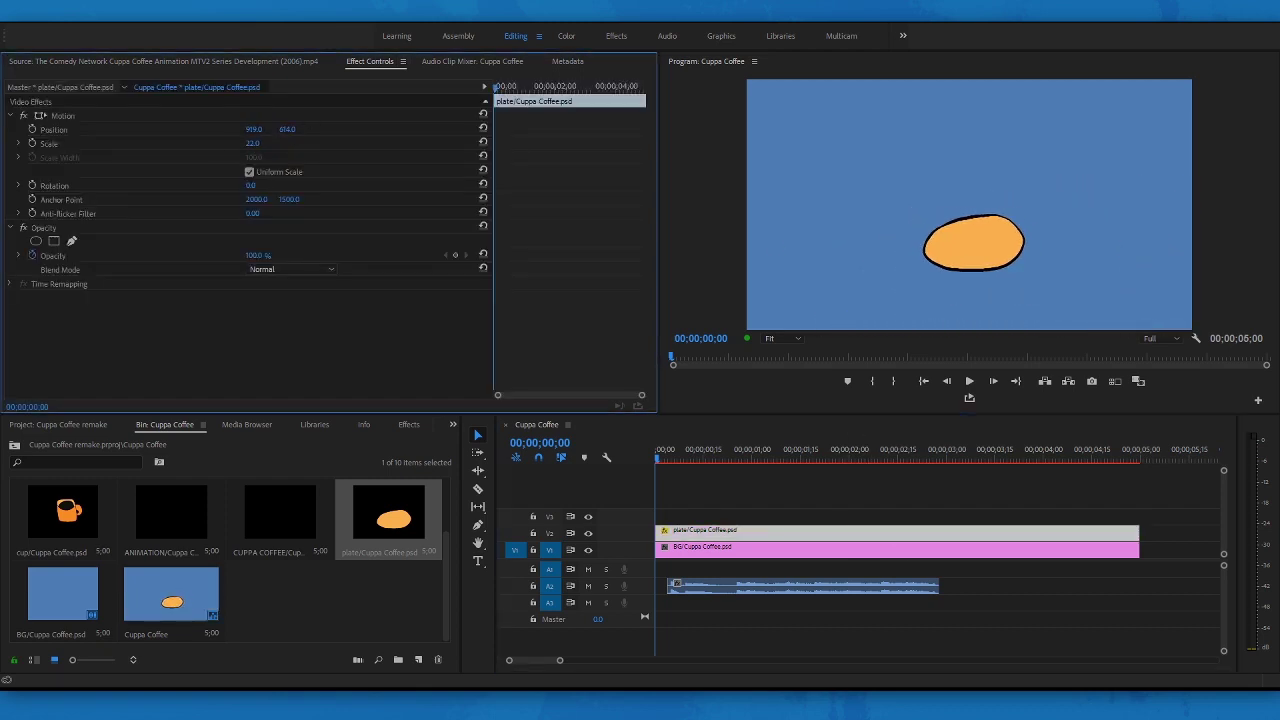
Nest the plate clip as a sequence named Cup
right_click(809, 538)
left_click(862, 381)
type("Cup")
key("Return")
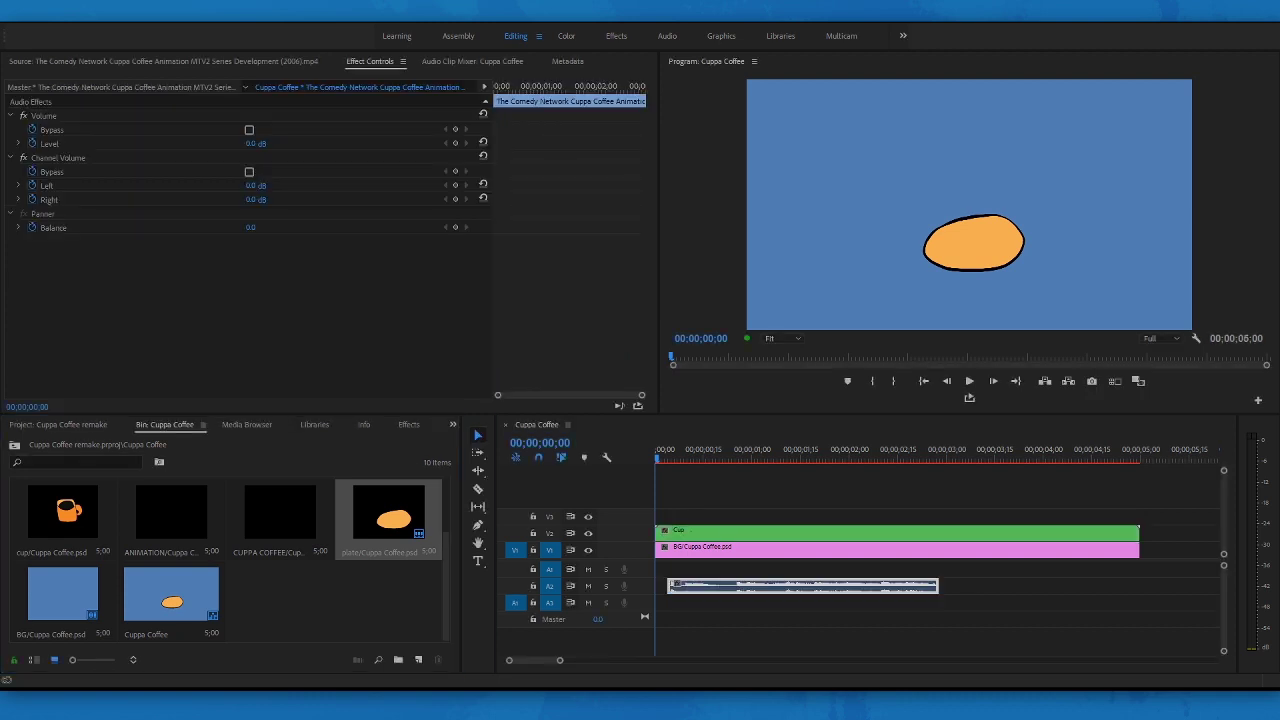
Open the Cup nest, place a copy of the audio on A1 and add the cup layer on V3 above the plate
double_click(786, 534)
left_click_drag(698, 570, 704, 571)
scroll(371, 534, "up", 1)
left_click_drag(63, 547, 659, 517)
Set the cup layer's Scale to 22 and position it so the cup stands on the plate
left_click(763, 534)
left_click(251, 143)
left_click(740, 517)
left_click_drag(251, 143, 203, 143)
left_click_drag(291, 129, 321, 129)
mouse_move(257, 130)
left_mouse_down()
mouse_move(228, 130)
mouse_move(243, 143)
left_mouse_up()
Return to the Cuppa Coffee sequence and add a marker on the Cup clip at frame 4
left_click(732, 534)
left_click(740, 517)
left_click(714, 537)
left_click(714, 569)
left_click(538, 425)
left_click(604, 431)
left_click(553, 428)
key("Down")
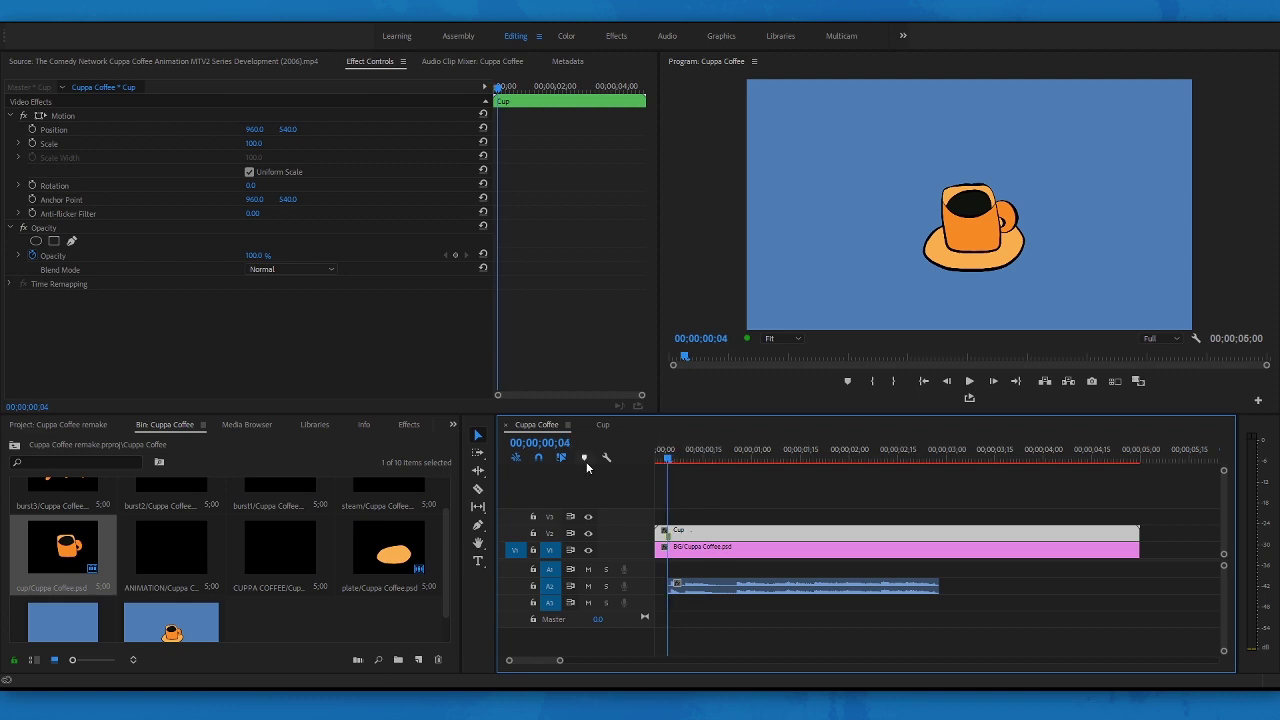
In the Cup nest, raise the cup above the plate and start Position keyframes on both layers at the marker
left_click(602, 424)
left_click_drag(712, 569, 716, 570)
left_click(714, 517)
left_click_drag(288, 129, 182, 129)
left_click(32, 129)
left_click(714, 534)
left_click(32, 129)
Add a cup Position keyframe of 919, 595 at frame 9 to lower it onto the plate, and play back the drop
left_click_drag(668, 459, 684, 461)
left_click_drag(641, 395, 571, 394)
left_click(714, 517)
left_click(714, 534)
left_click(714, 517)
left_click_drag(288, 129, 383, 129)
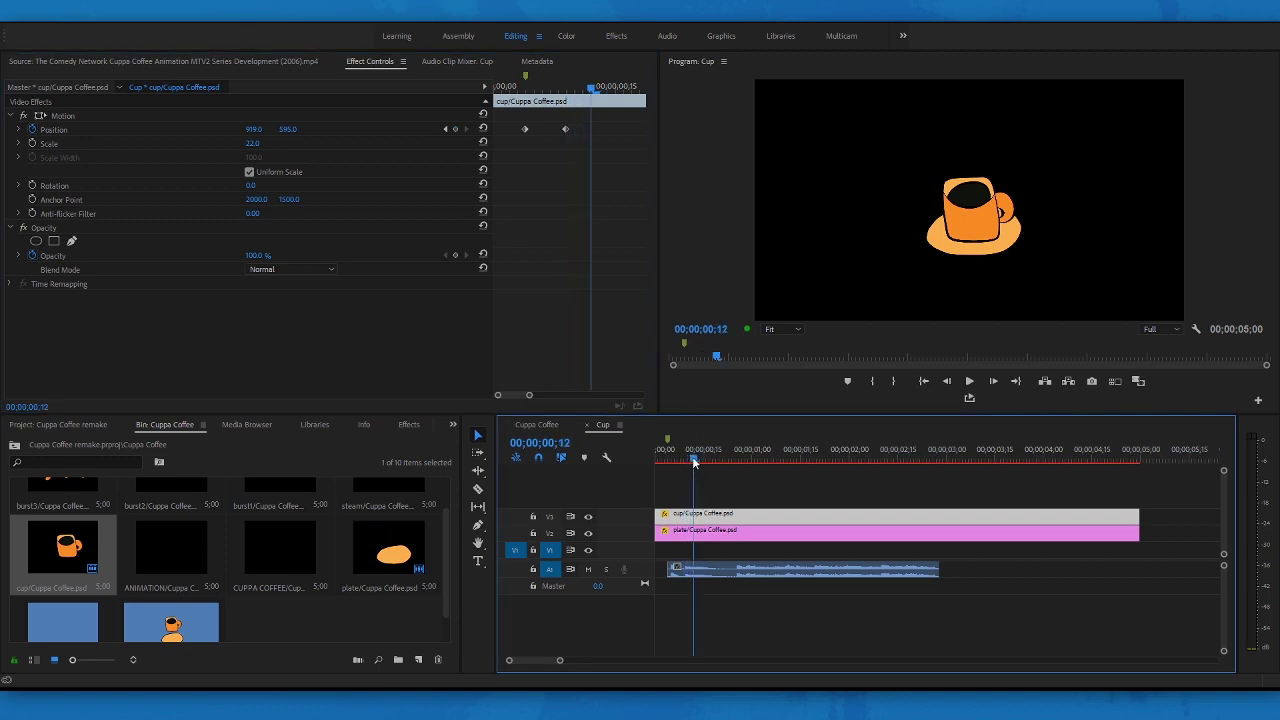
left_click(760, 531)
left_click(669, 462)
left_click(969, 381)
In the Cuppa Coffee sequence, enable Scale and Position keyframes on the Cup clip at its start and shrink its Scale
left_click(537, 425)
left_click_drag(668, 461, 655, 462)
left_click(32, 143)
left_click(32, 129)
left_click_drag(254, 143, 184, 143)
left_click_drag(641, 395, 606, 395)
Key the Cup clip's Scale at 62 on frame 5, add further Scale and Position keyframes that enlarge it, and preview the growth
left_click(502, 90)
left_click(456, 142)
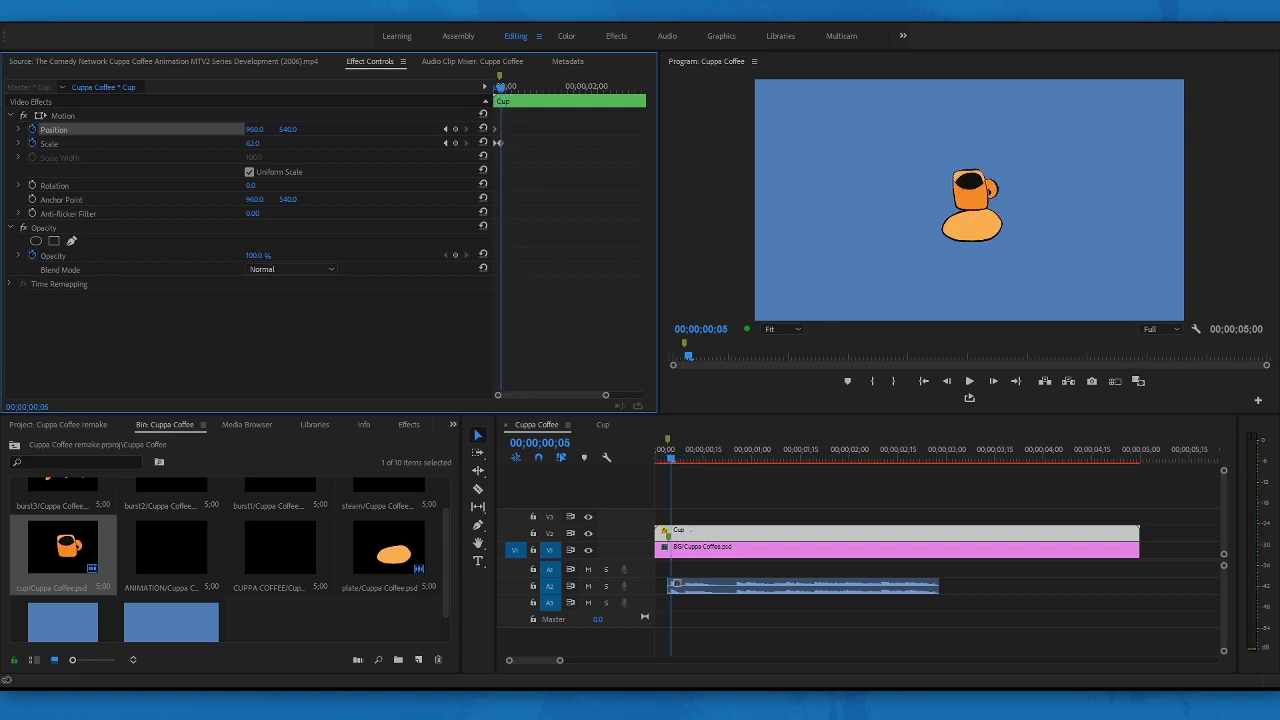
left_click_drag(255, 143, 226, 129)
left_click(512, 90)
left_click_drag(525, 90, 526, 90)
left_click_drag(254, 143, 227, 143)
left_click_drag(288, 129, 309, 129)
left_click(494, 89)
left_click(969, 381)
left_click(526, 92)
left_click_drag(526, 92, 493, 92)
left_click(969, 381)
Add the burst1 layer on V3 at the start of the sequence and trim its end to a short clip
left_click_drag(855, 461, 654, 461)
left_click_drag(446, 585, 446, 550)
left_click_drag(280, 510, 662, 520)
left_click_drag(1137, 517, 717, 519)
Shift the Cup and burst1 clips so both start at frame 4
left_click(688, 518)
mouse_move(500, 91)
left_mouse_down()
mouse_move(532, 91)
mouse_move(509, 91)
left_mouse_up()
left_click_drag(690, 534, 702, 534)
left_click(660, 463)
left_click_drag(660, 463, 668, 464)
left_click_drag(697, 515, 709, 515)
left_click_drag(495, 89, 509, 91)
Set burst1's Scale to 20, shift it horizontally over the cup, and nest the clip as burst
left_click_drag(256, 143, 190, 143)
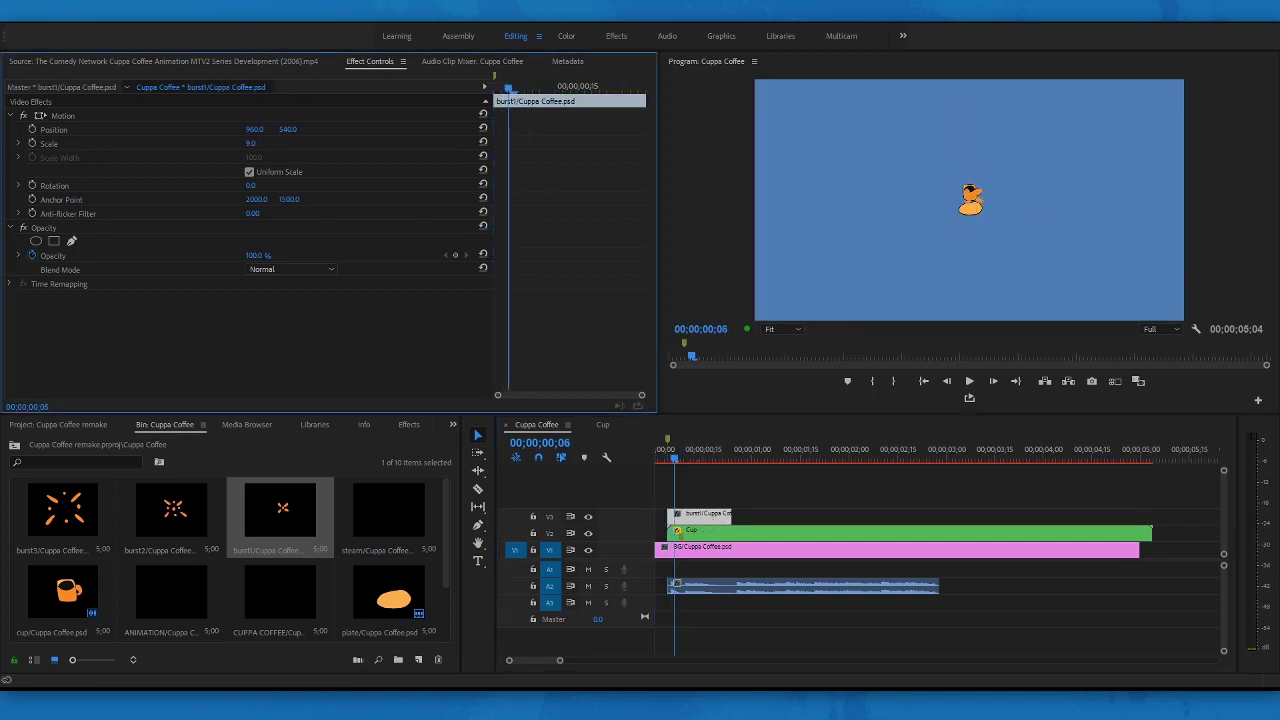
key("=")
key("=")
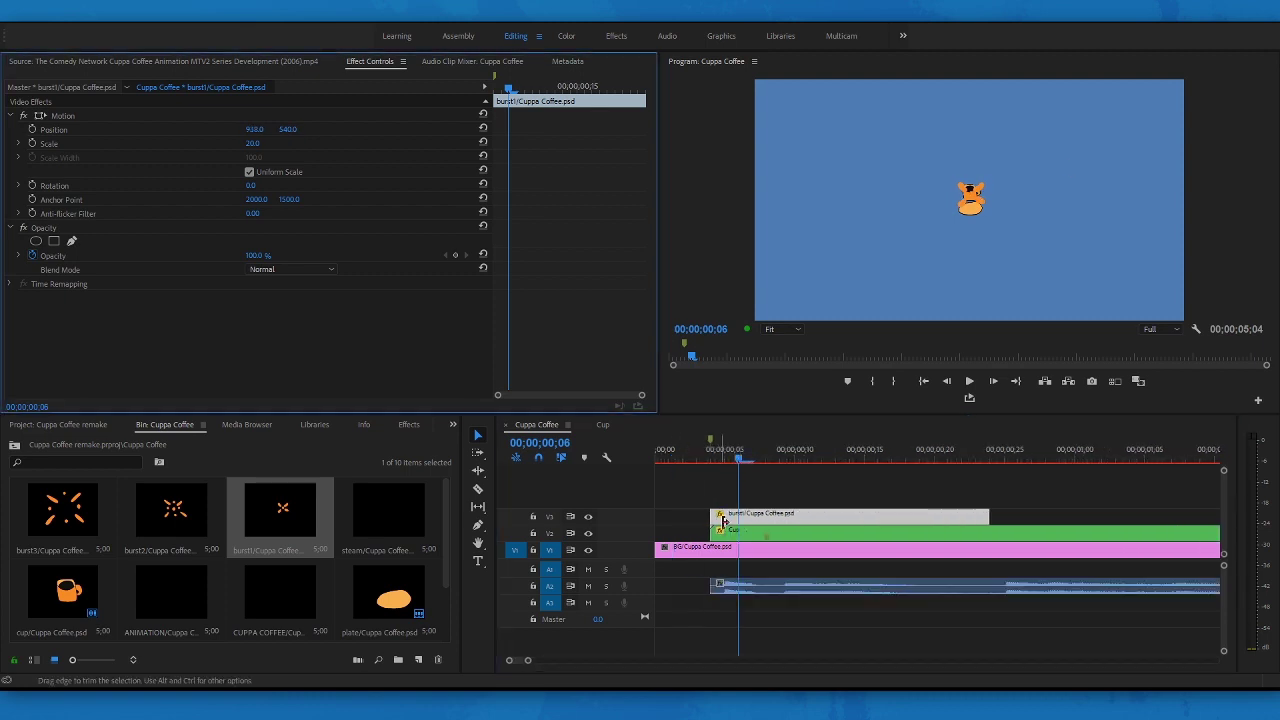
left_click(582, 460)
left_click(813, 482)
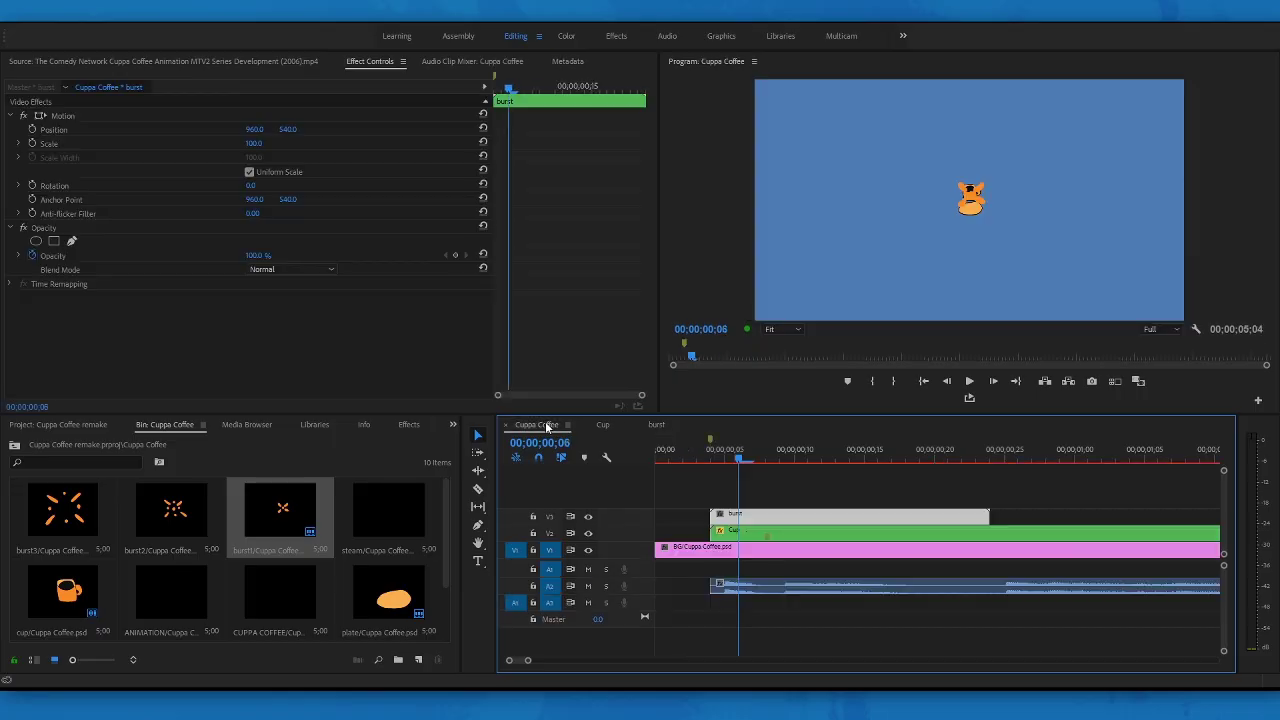
Mark the burst clip at frame 7 and trim burst1 inside the nest to end at that marker
left_click_drag(716, 463, 745, 461)
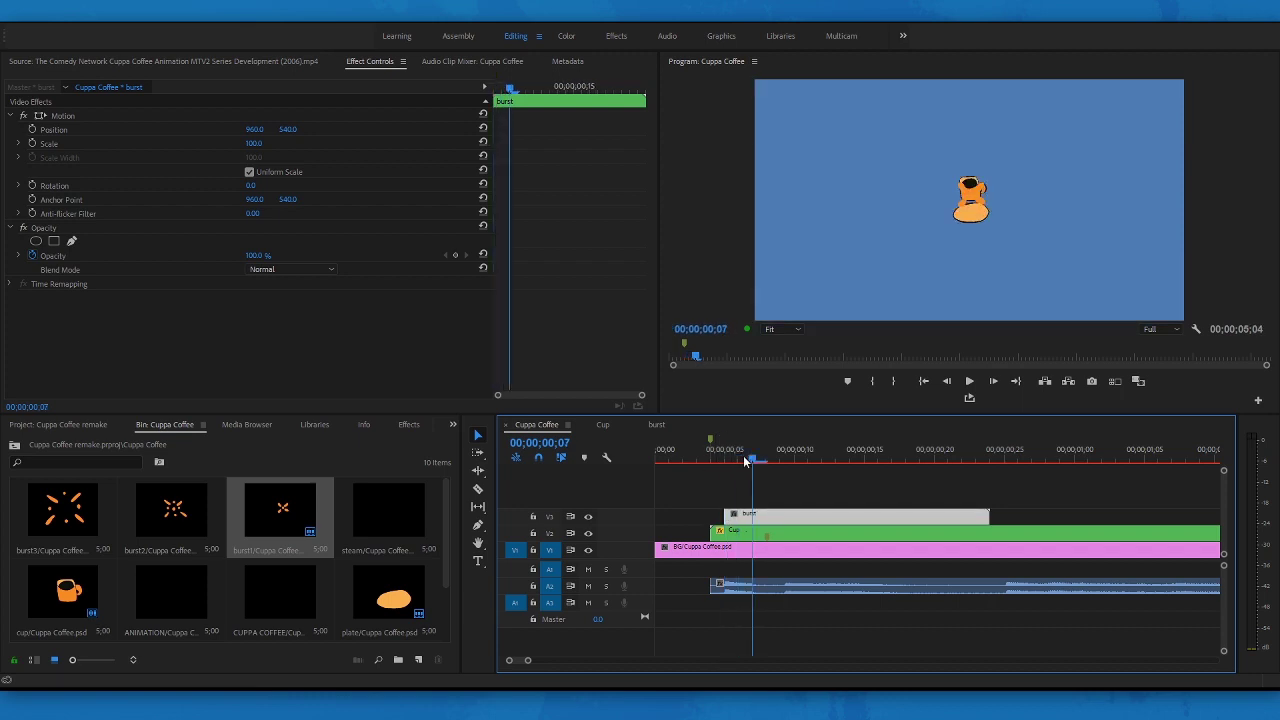
key("m")
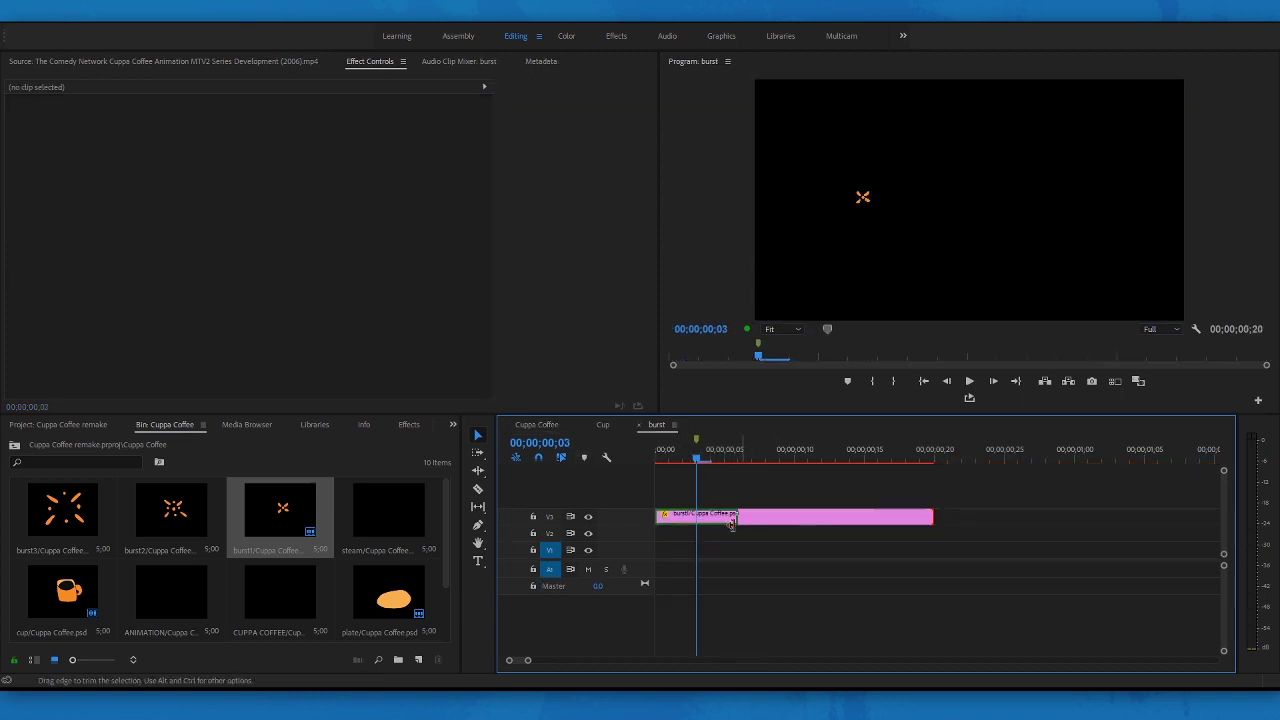
left_click_drag(732, 524, 695, 522)
Add the burst2 layer directly after burst1 and paste burst1's attributes onto it
left_click(680, 518)
key("ctrl+c")
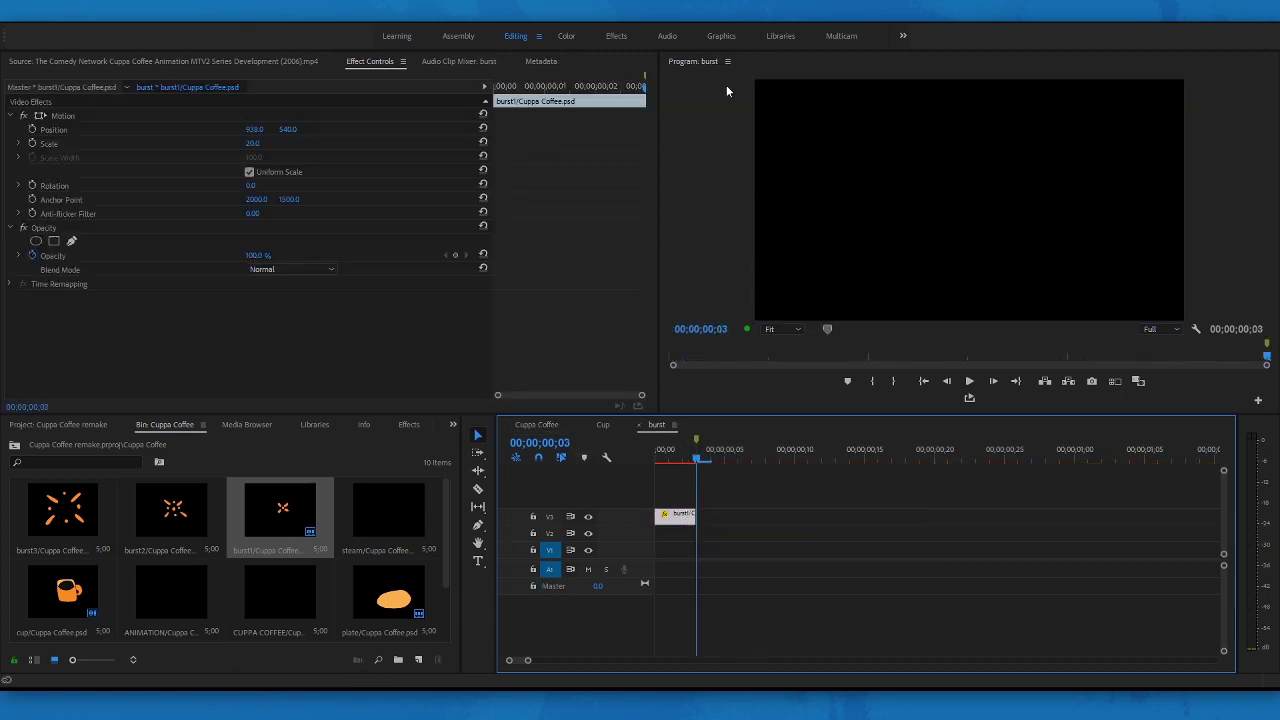
left_click_drag(172, 512, 734, 517)
left_click(734, 517)
key("ctrl+alt+v")
key("Return")
Trim burst2 to a few frames and set its Scale to 33
left_click_drag(528, 660, 571, 662)
left_click_drag(1099, 517, 678, 517)
left_click_drag(571, 661, 524, 661)
left_click_drag(711, 459, 727, 472)
left_click_drag(254, 144, 267, 144)
mouse_move(730, 459)
left_mouse_down()
mouse_move(657, 460)
mouse_move(731, 460)
left_mouse_up()
left_click_drag(254, 144, 251, 144)
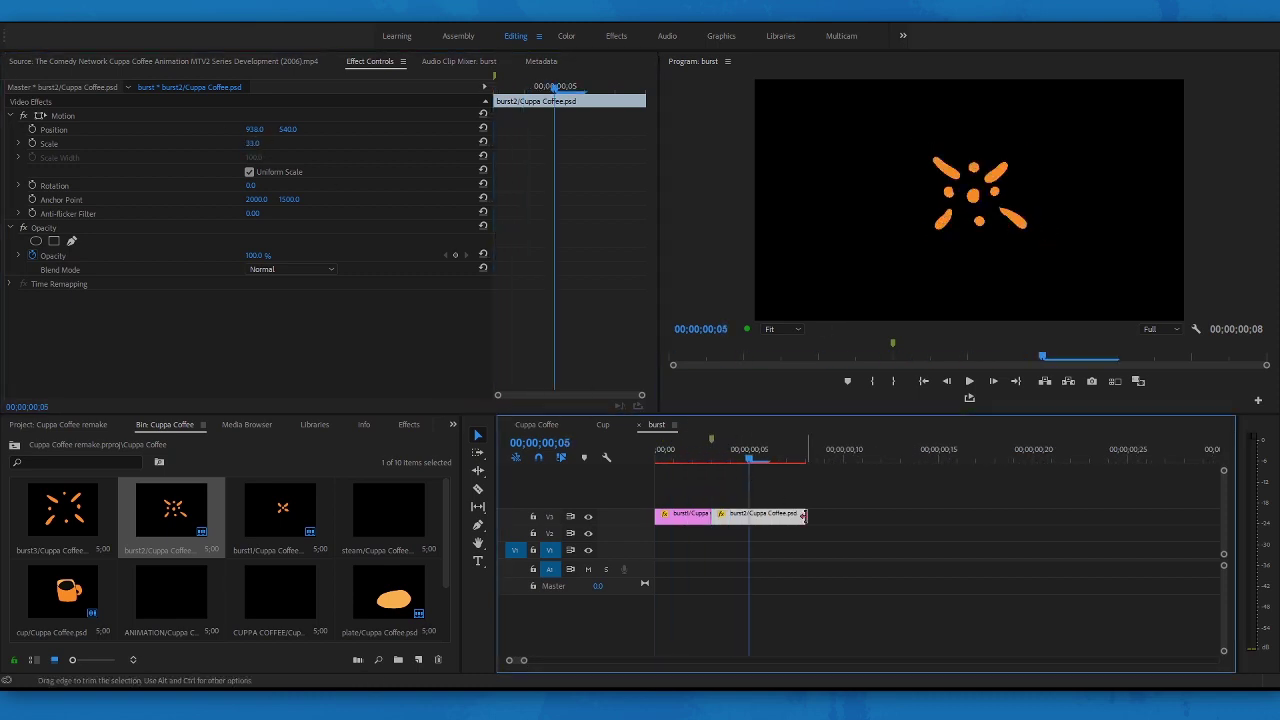
Add the burst3 layer after burst2, increase its Scale and trim it to a few frames
left_click_drag(63, 510, 752, 514)
left_click_drag(254, 144, 274, 144)
left_click_drag(749, 459, 864, 462)
left_click_drag(524, 661, 570, 661)
left_click_drag(1027, 517, 682, 517)
left_click_drag(570, 661, 526, 661)
left_click_drag(840, 460, 659, 500)
In the Cuppa Coffee sequence, enable Scale and Position keyframes on the burst clip at frame 5
left_click(554, 424)
mouse_move(704, 461)
left_mouse_down()
mouse_move(778, 465)
mouse_move(724, 465)
left_mouse_up()
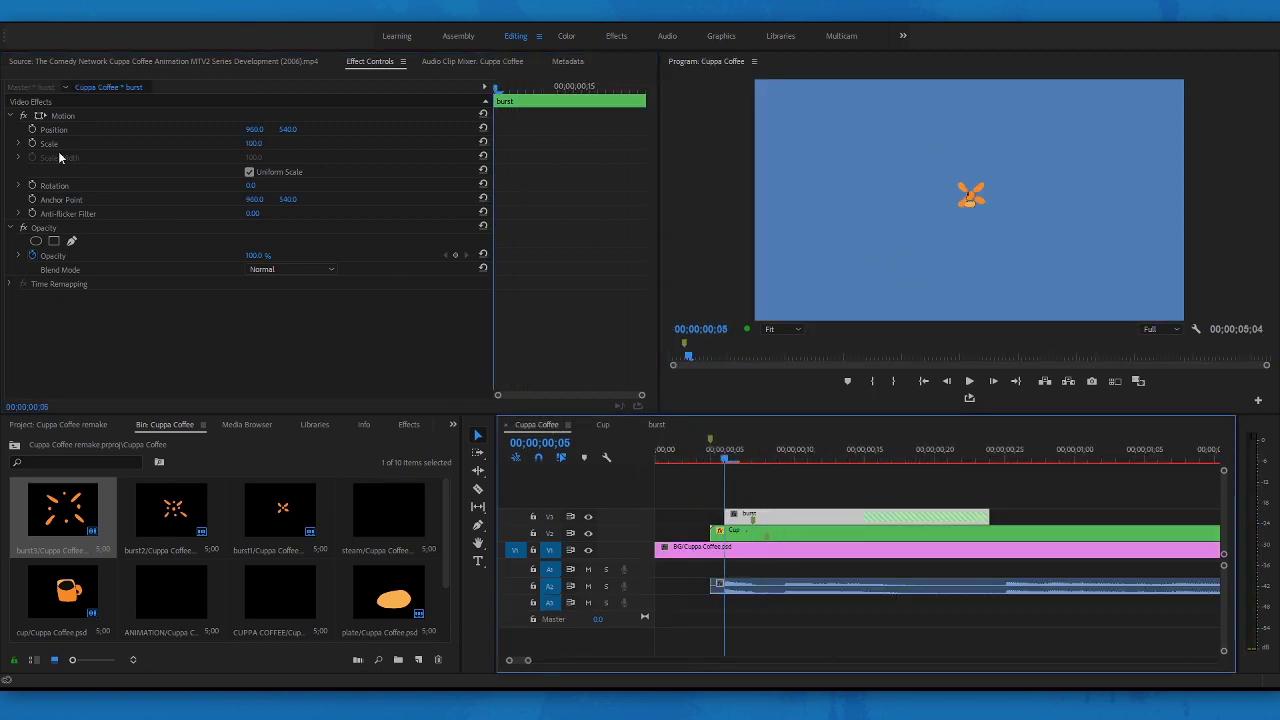
left_click(32, 143)
left_click(32, 129)
Add successive Scale keyframes enlarging the burst up to 437 and play back the animation
left_click_drag(495, 89, 511, 91)
left_click_drag(254, 143, 291, 143)
left_click_drag(510, 90, 526, 92)
mouse_move(254, 143)
left_mouse_down()
mouse_move(286, 143)
mouse_move(255, 143)
left_mouse_up()
left_click_drag(525, 90, 494, 90)
left_click(969, 381)
left_click(969, 381)
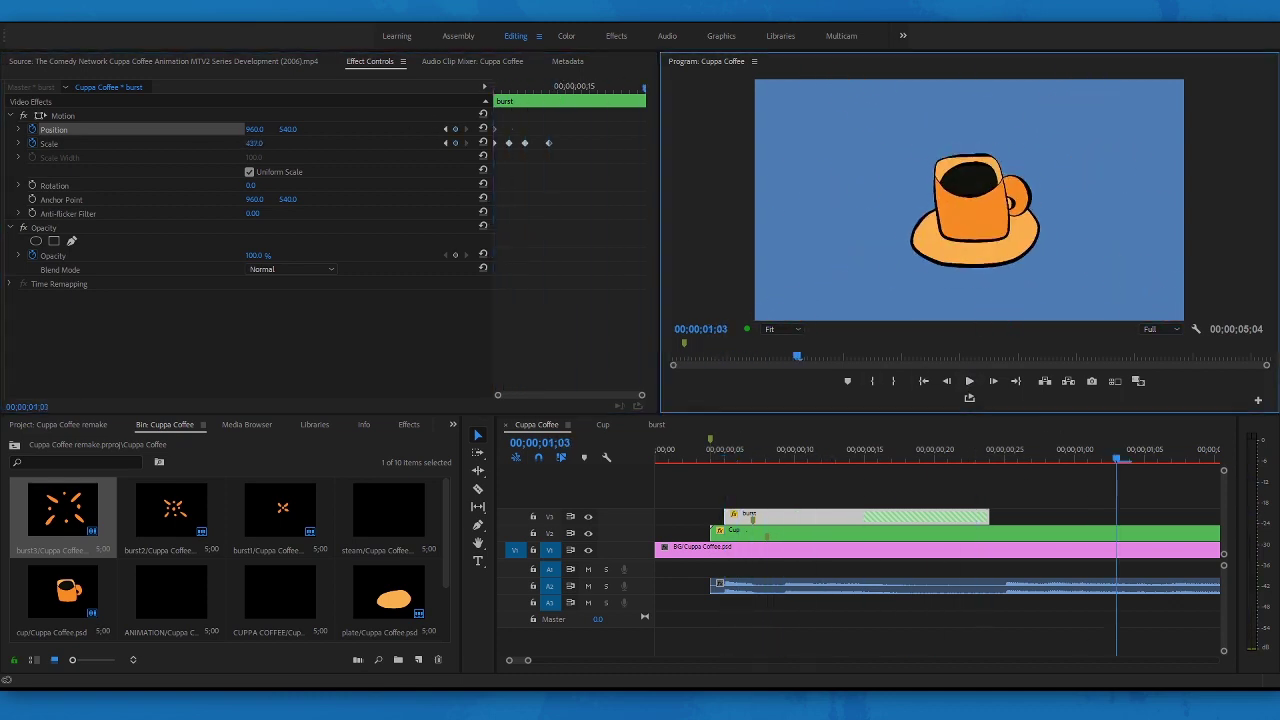
Trim the empty tail off the burst clip so it ends at frame 15, and replay from the start
left_click_drag(987, 517, 863, 517)
left_click_drag(988, 451, 655, 451)
left_click(969, 382)
left_click(969, 382)
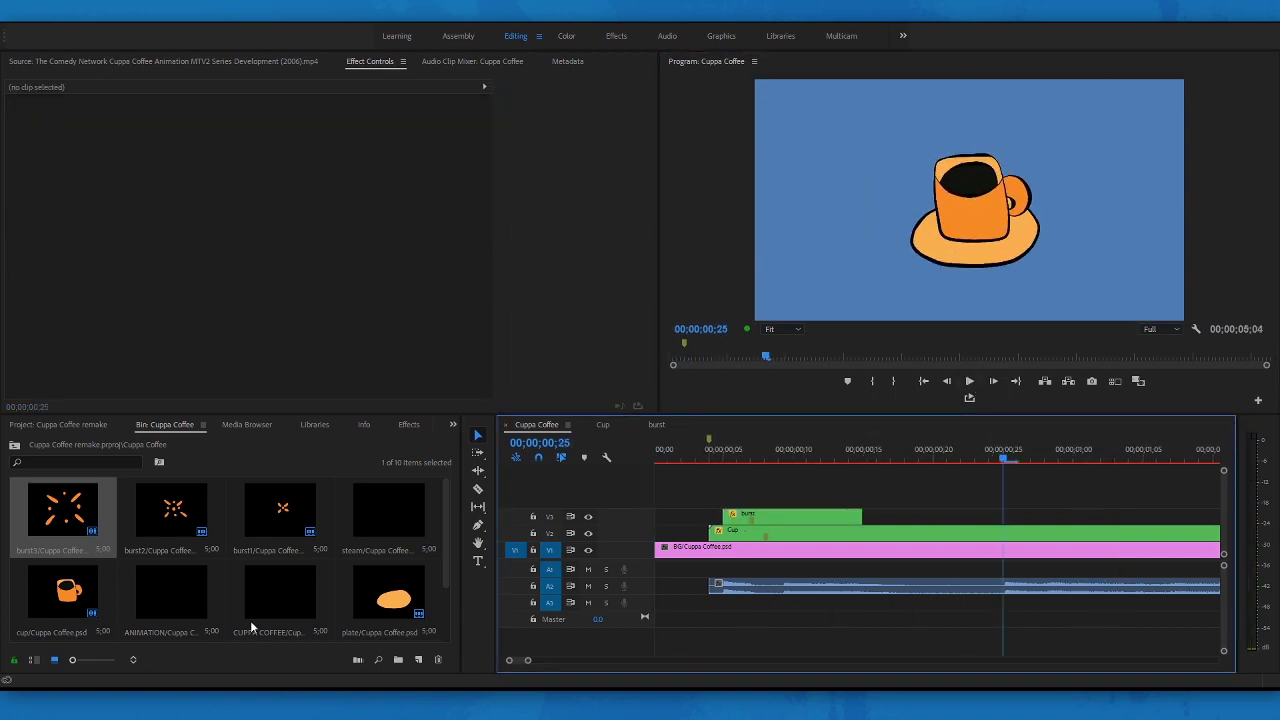
Add the CUPPA COFFEE text layer on V3 at 00;00;00;25 and trim its end to match the Cup clip
left_click_drag(270, 606, 1003, 519)
left_click_drag(528, 660, 566, 660)
left_click_drag(1115, 518, 1061, 550)
Set the CUPPA COFFEE title's Scale to 42 and move it vertically to sit just below the plate
left_click(822, 518)
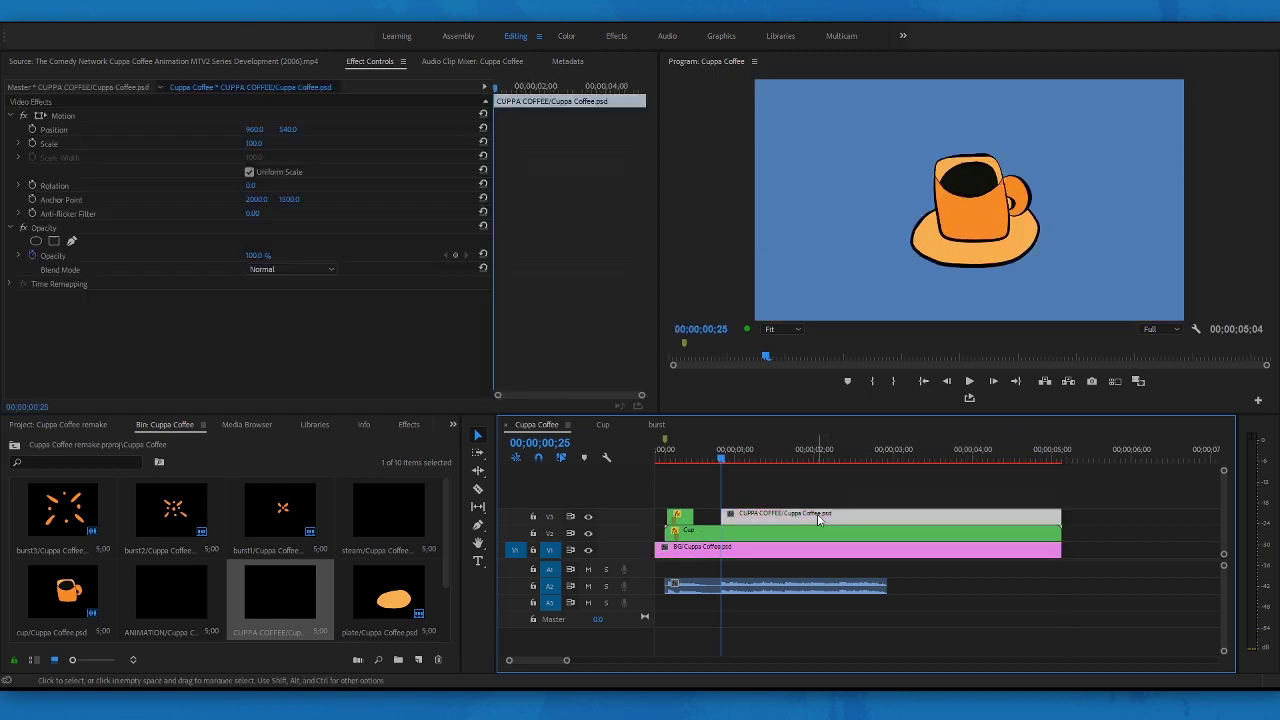
left_click_drag(254, 145, 215, 145)
left_click_drag(288, 129, 280, 131)
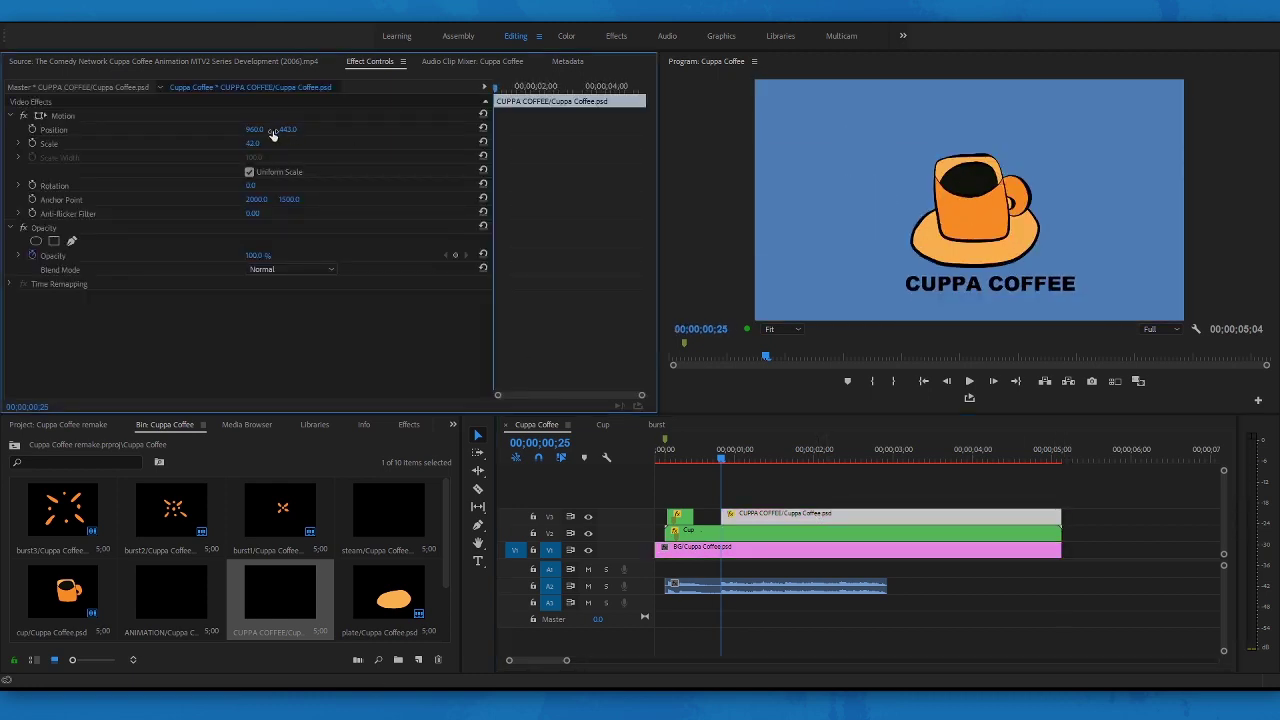
Set the CUPPA COFFEE title's Scale to 40 and Position to 895, 455, comparing its placement with the original video
left_click_drag(252, 146, 256, 146)
left_click_drag(287, 131, 264, 131)
left_click(154, 63)
left_click_drag(439, 376, 418, 375)
left_click(371, 64)
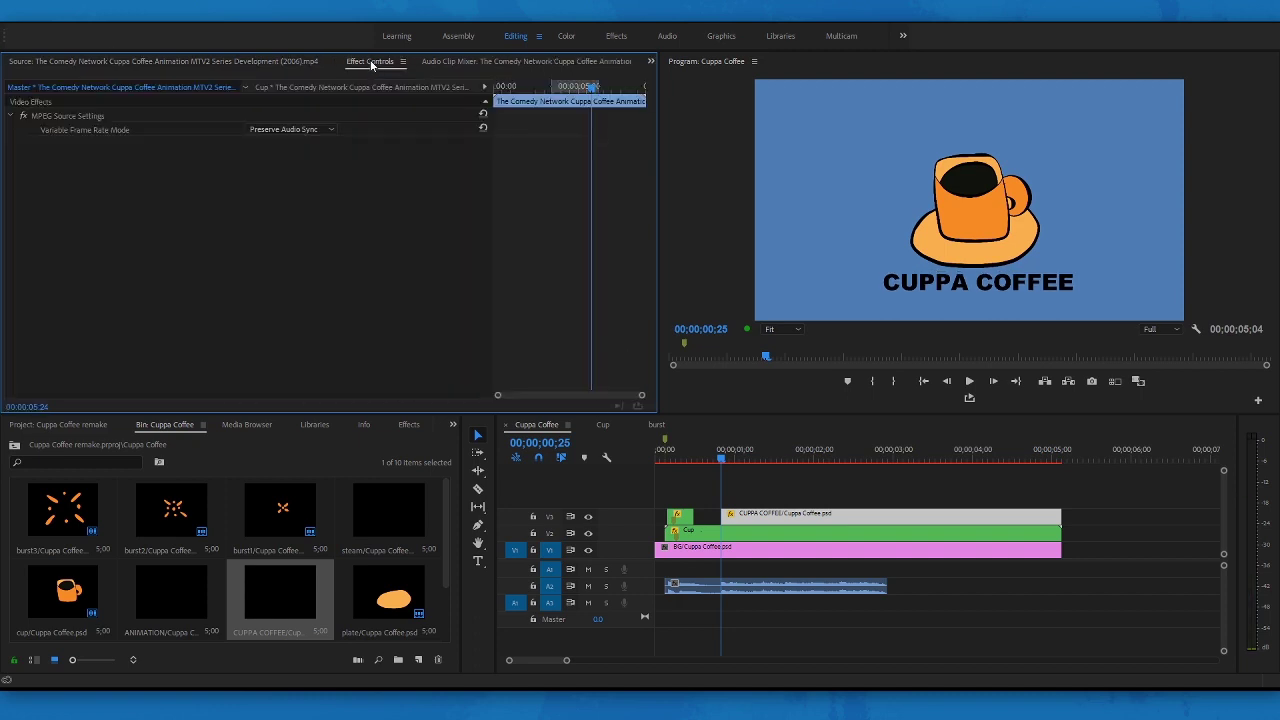
left_click(884, 517)
left_click_drag(252, 143, 240, 143)
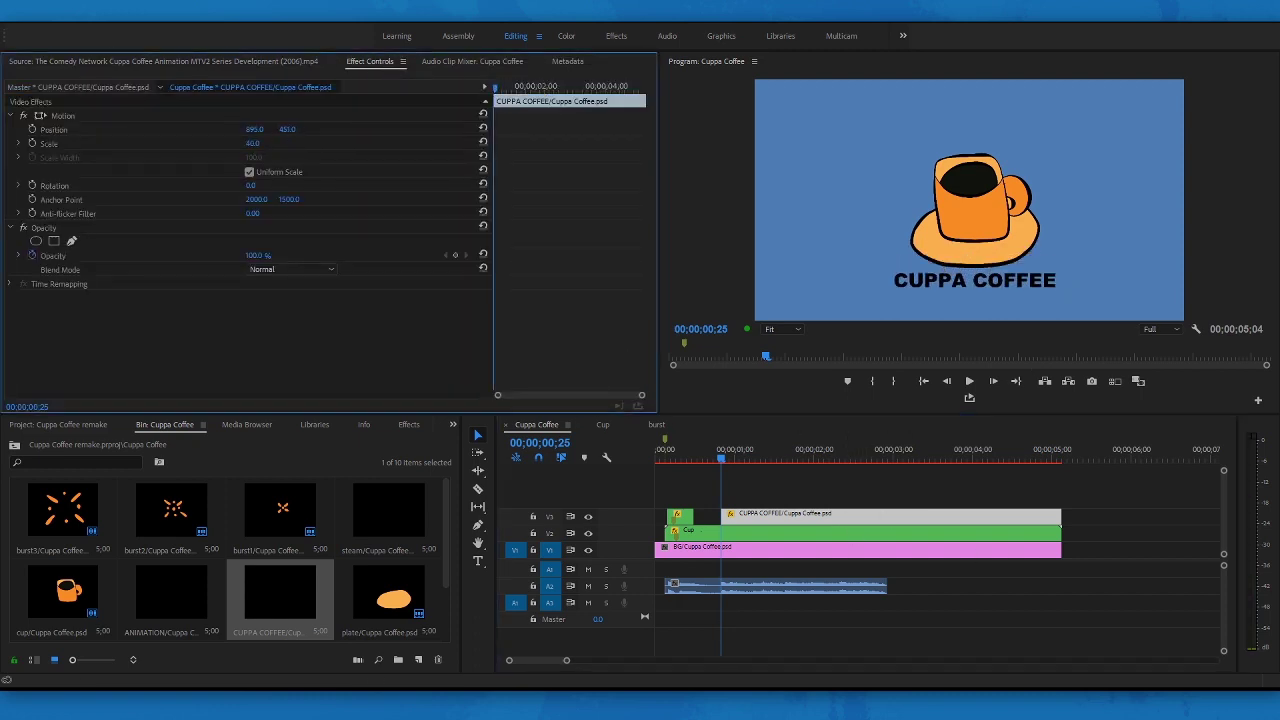
left_click(250, 62)
left_click(375, 62)
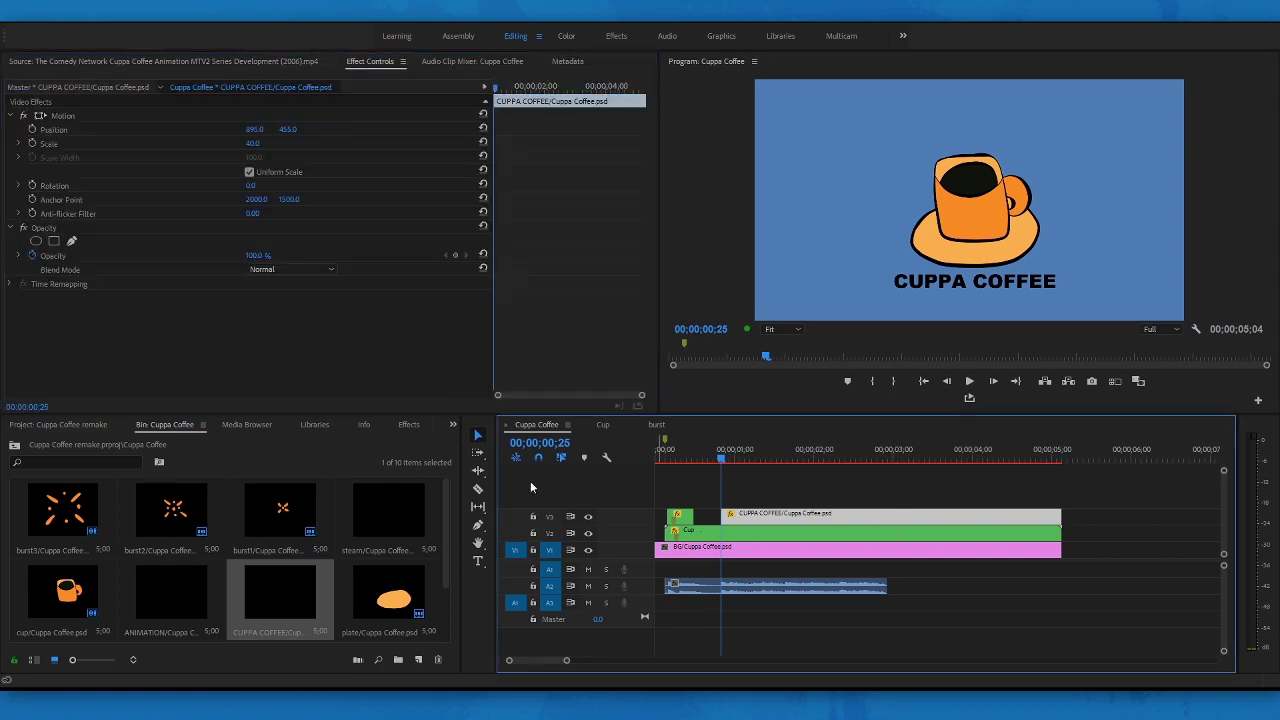
Apply a Checker Wipe lasting 00;00;00;24 to the start of the CUPPA COFFEE title clip and play back the reveal
left_click(410, 425)
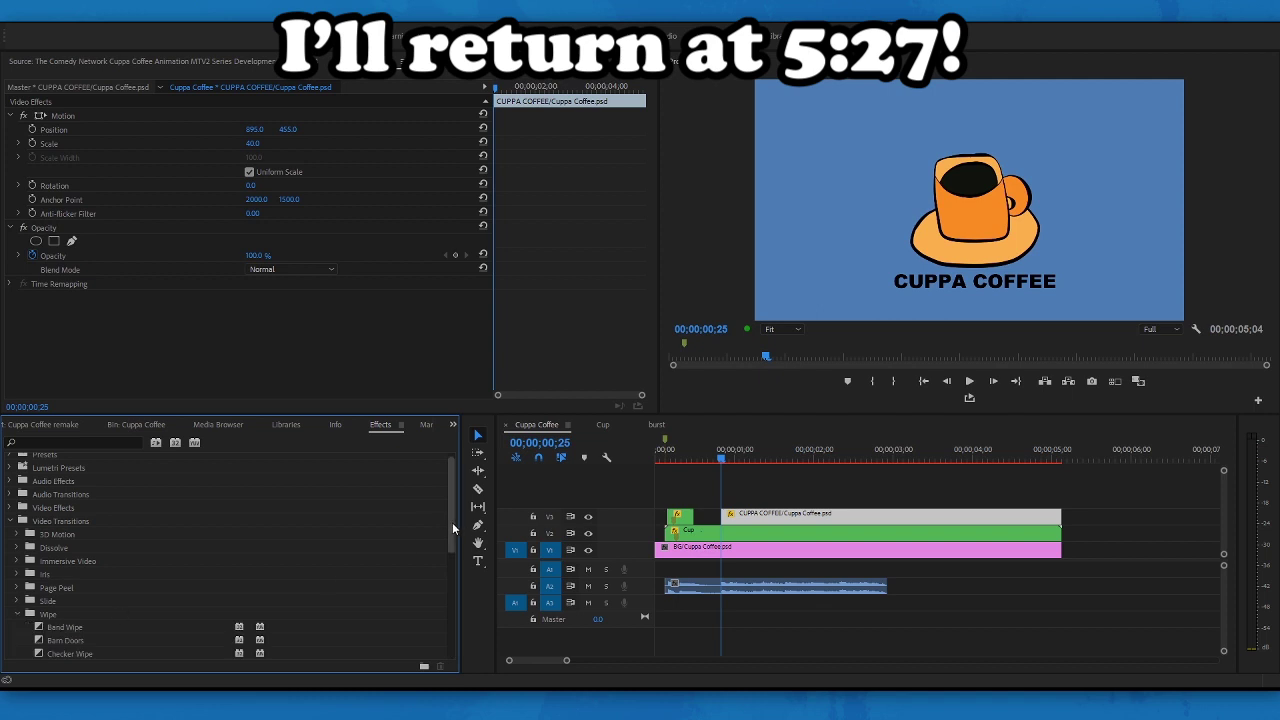
scroll(452, 528, "down", 4)
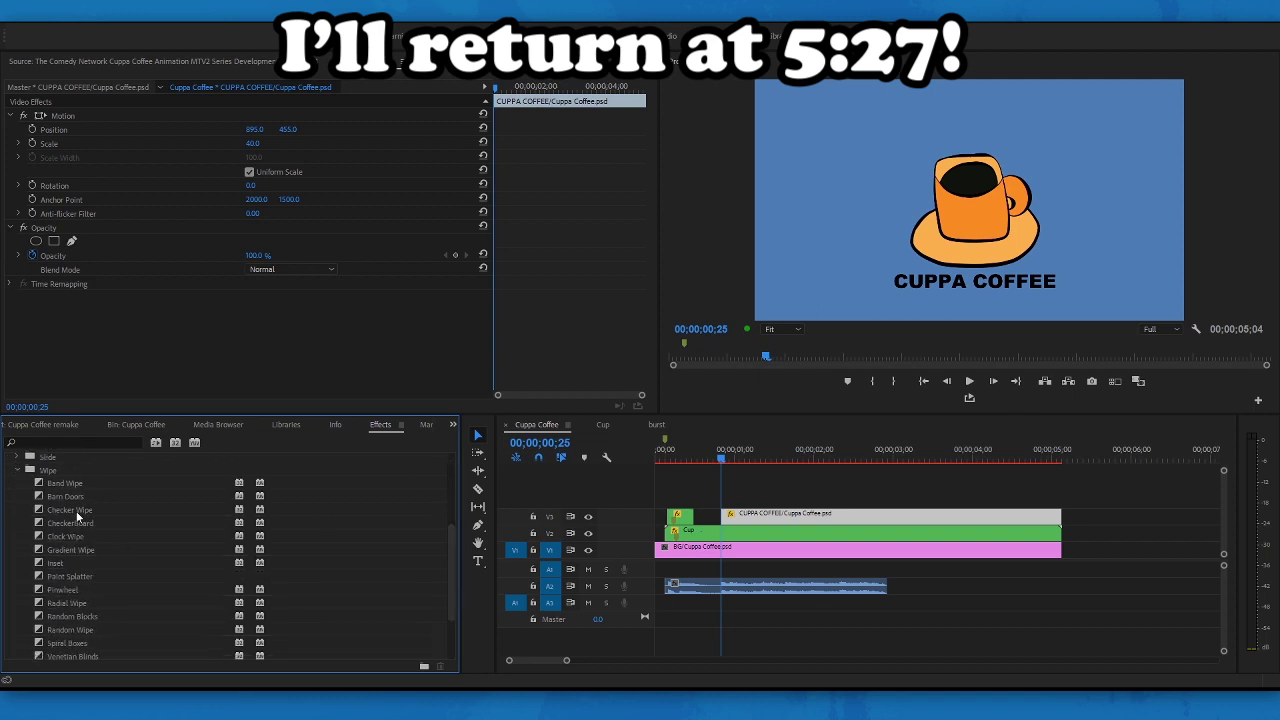
left_click(233, 509)
left_click_drag(711, 530, 797, 519)
left_click(741, 459)
left_click_drag(790, 459, 706, 462)
left_click(972, 383)
left_click(972, 383)
left_click_drag(800, 460, 722, 470)
left_click(970, 382)
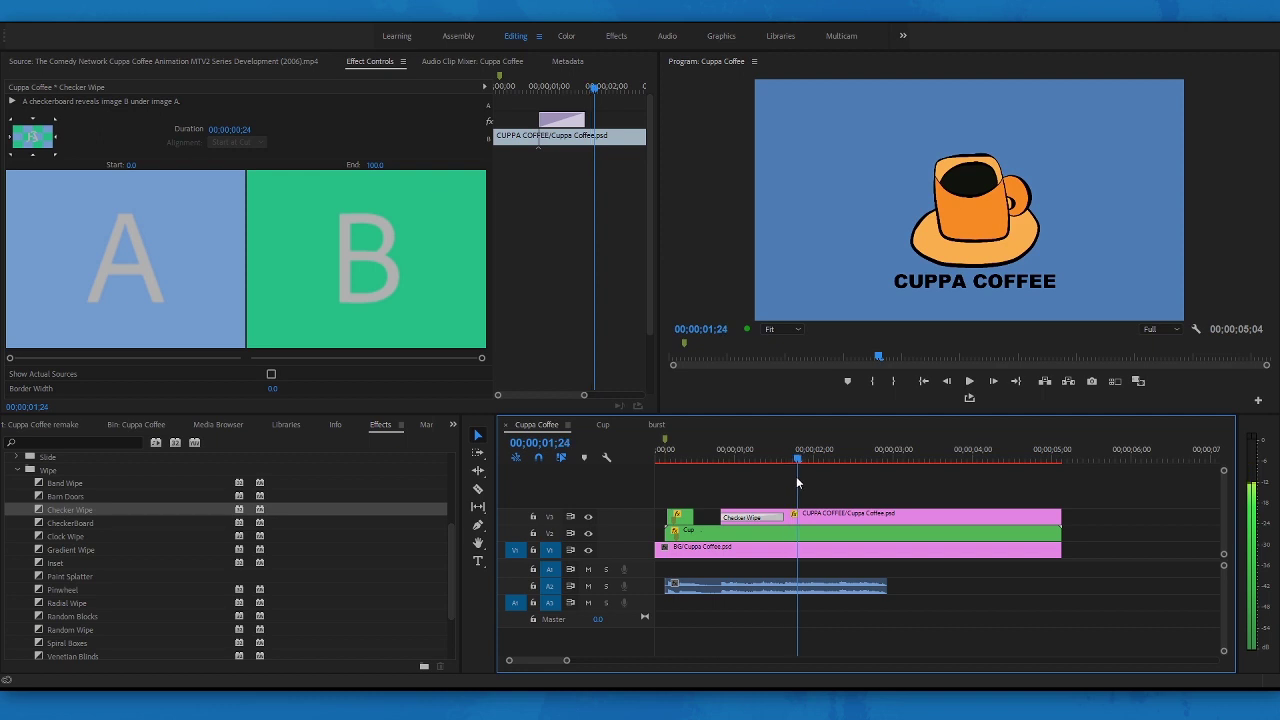
Add the ANIMATION text layer on V4 at 00;00;01;25 and trim its end to match the clips below
left_click(68, 428)
left_click(148, 425)
left_click_drag(172, 593, 806, 498)
left_click_drag(1196, 503, 1060, 503)
Copy the CUPPA COFFEE title's Motion attributes onto the ANIMATION clip
left_click(897, 517)
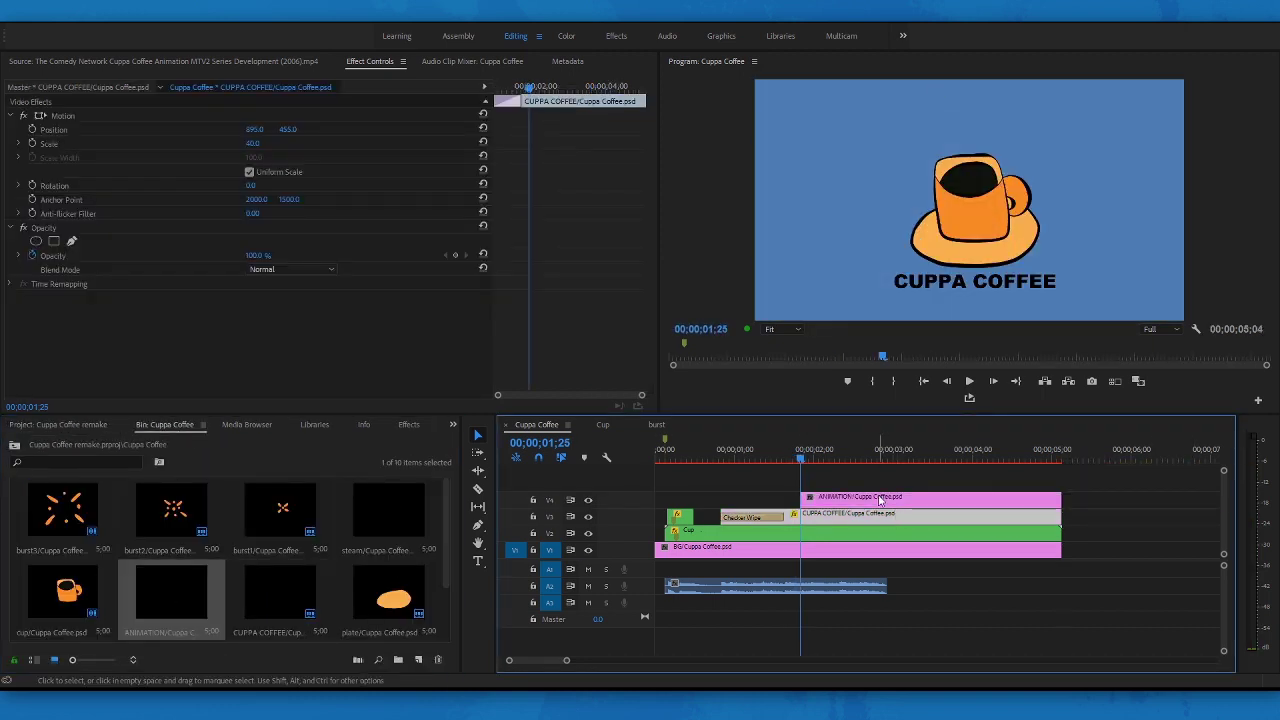
left_click(880, 500)
key("ctrl+alt+v")
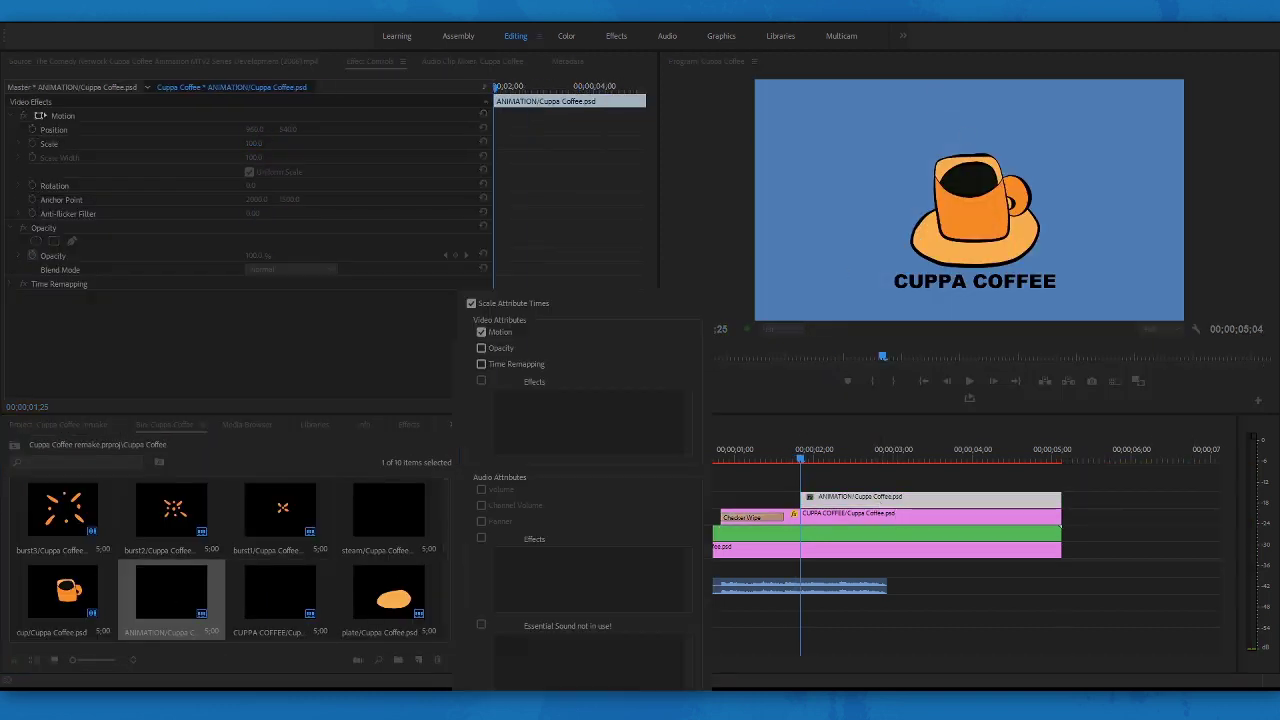
key("Return")
Add the steam layer on V5 at 00;00;01;27, end it with the other clips and scale it down above the cup
mouse_move(802, 460)
left_mouse_down()
mouse_move(759, 467)
mouse_move(823, 459)
mouse_move(805, 458)
left_mouse_up()
left_click_drag(372, 514, 820, 482)
left_click(975, 481)
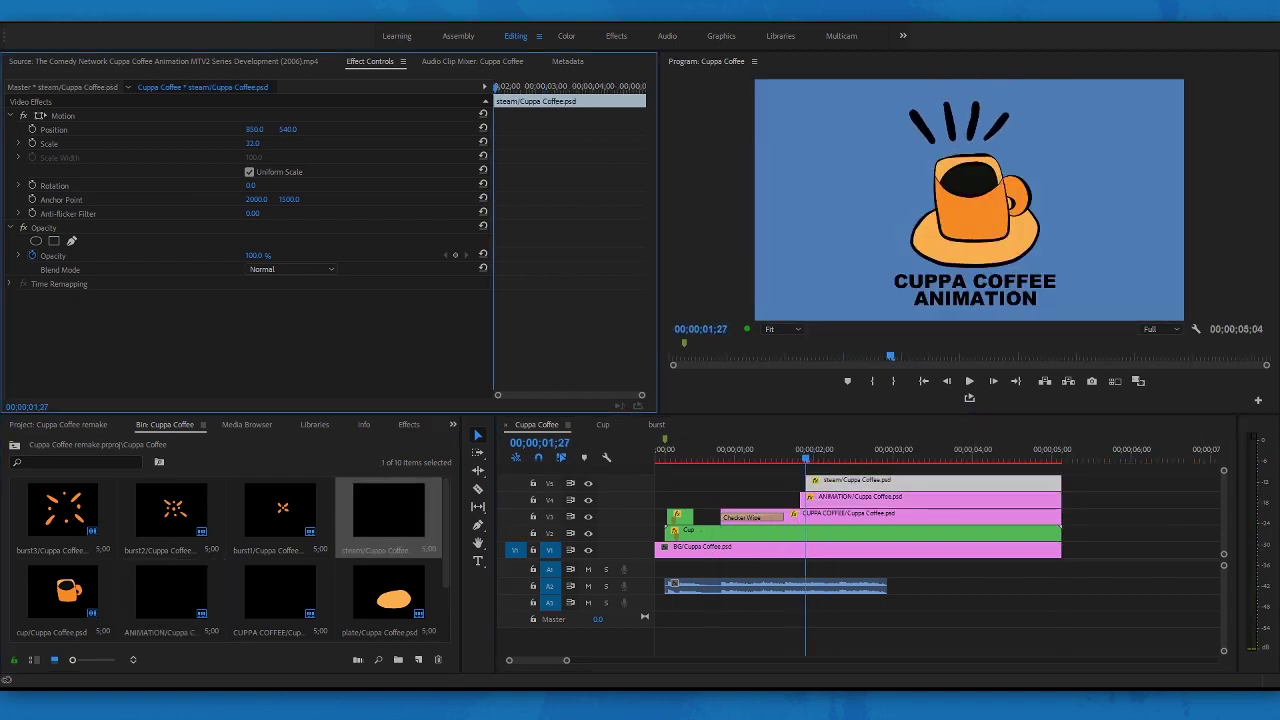
Shift the steam clip's start to 00;00;01;25 in line with the ANIMATION clip and play back the sequence
left_click_drag(807, 461, 718, 464)
left_click(970, 381)
left_click(970, 381)
left_click_drag(808, 483, 803, 483)
left_click_drag(817, 461, 655, 495)
left_click(968, 384)
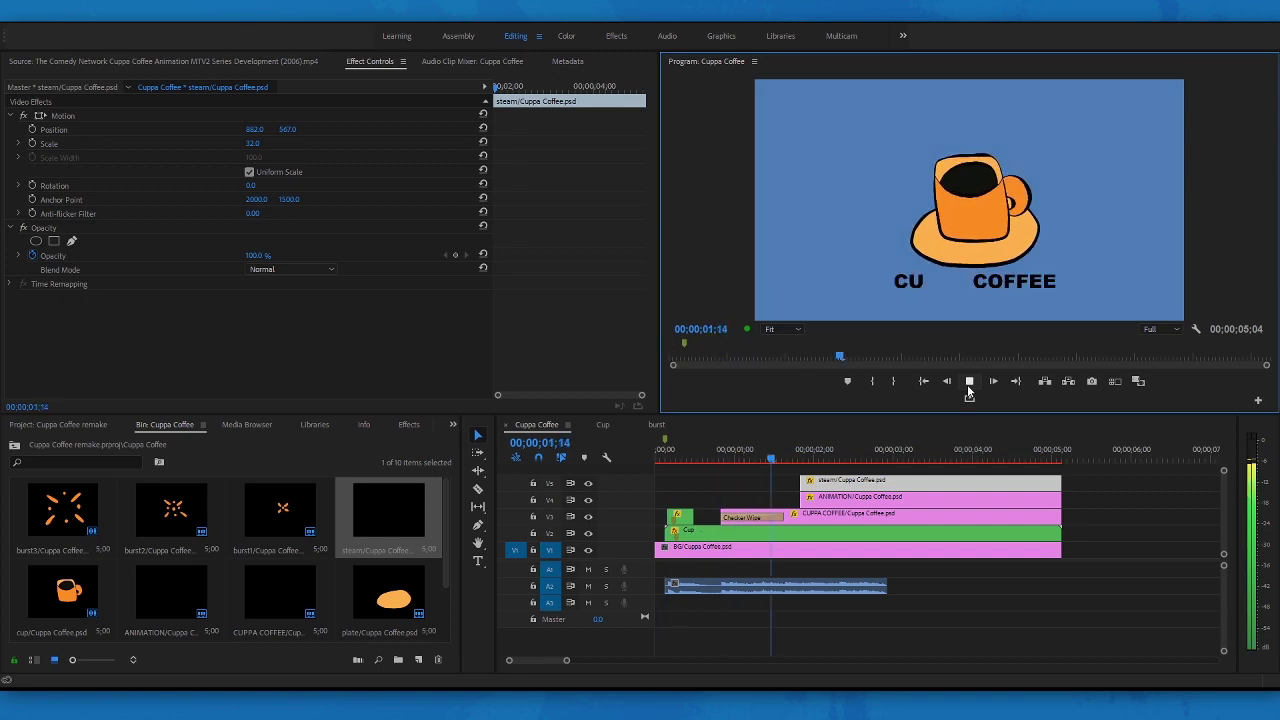
left_click(969, 382)
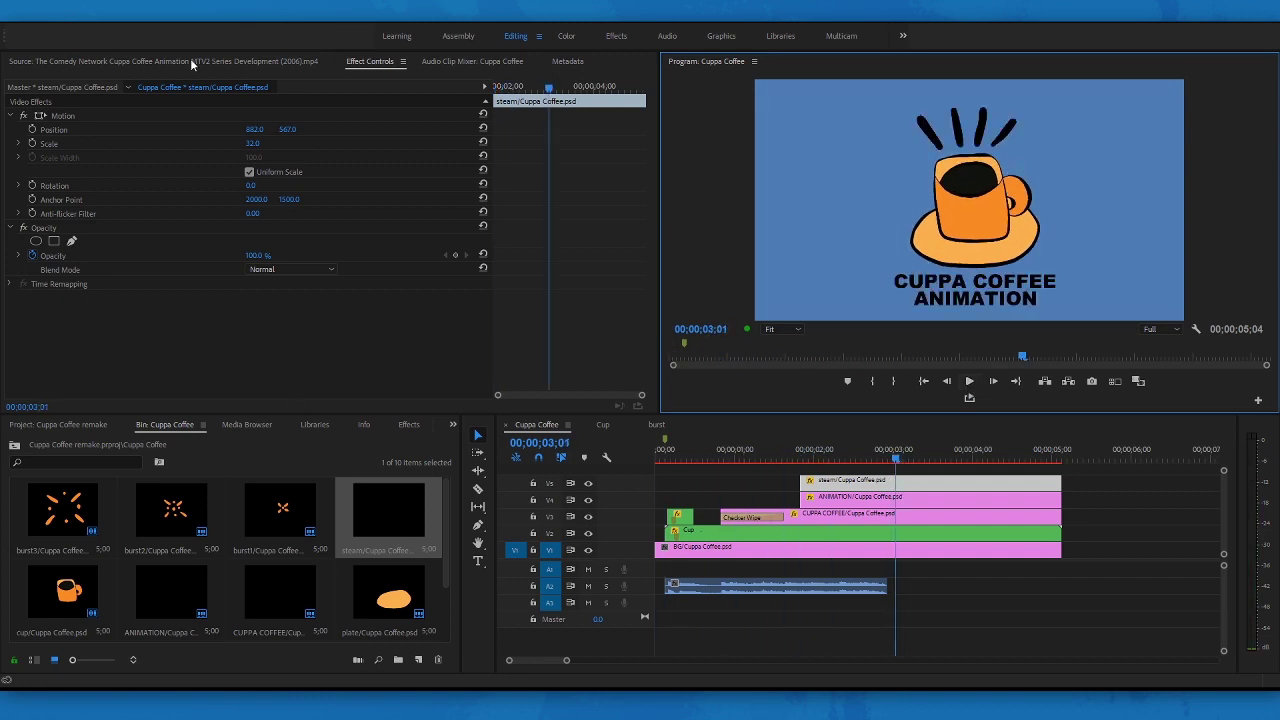
Compare the steam with the original video and set its Scale to 38 and Position to 884, 622
left_click(193, 63)
left_click(366, 64)
left_click(914, 484)
left_click_drag(253, 144, 269, 143)
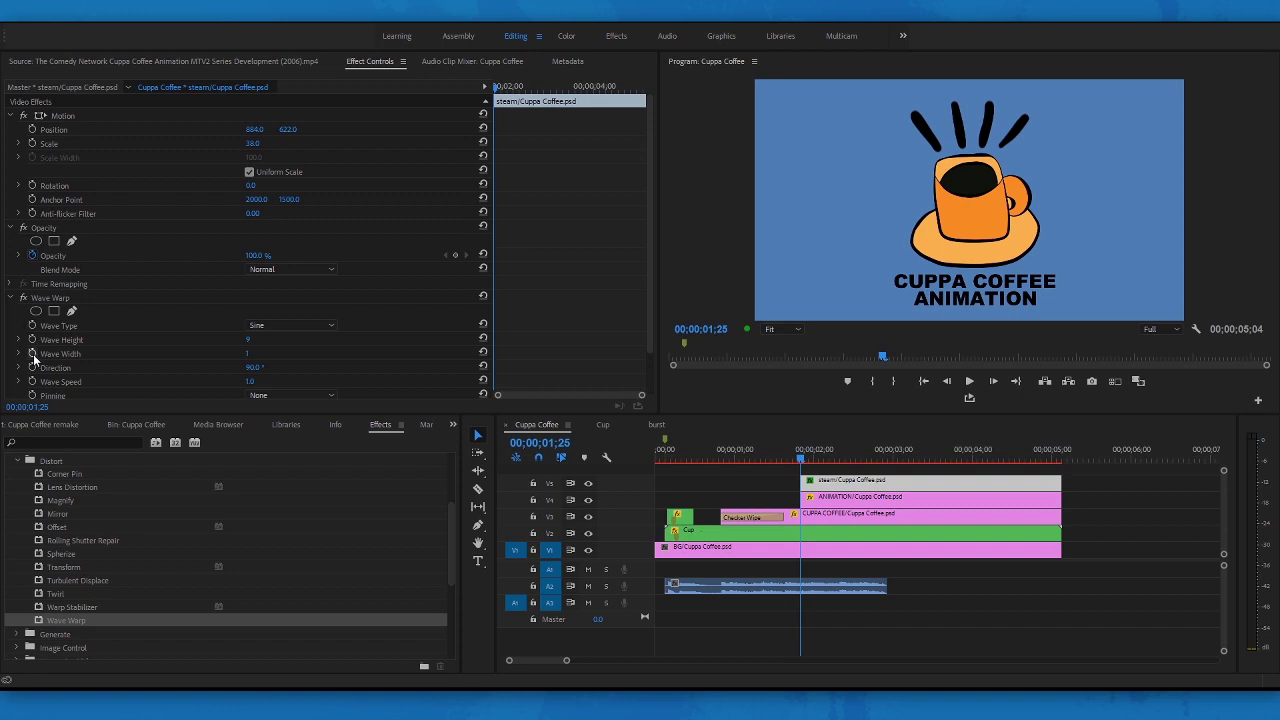
With Wave Warp on the steam clip, keyframe Wave Width from 1 at 00;00;01;25 to 151, retiming the second keyframe during playback
left_click(33, 355)
left_click_drag(532, 90, 580, 90)
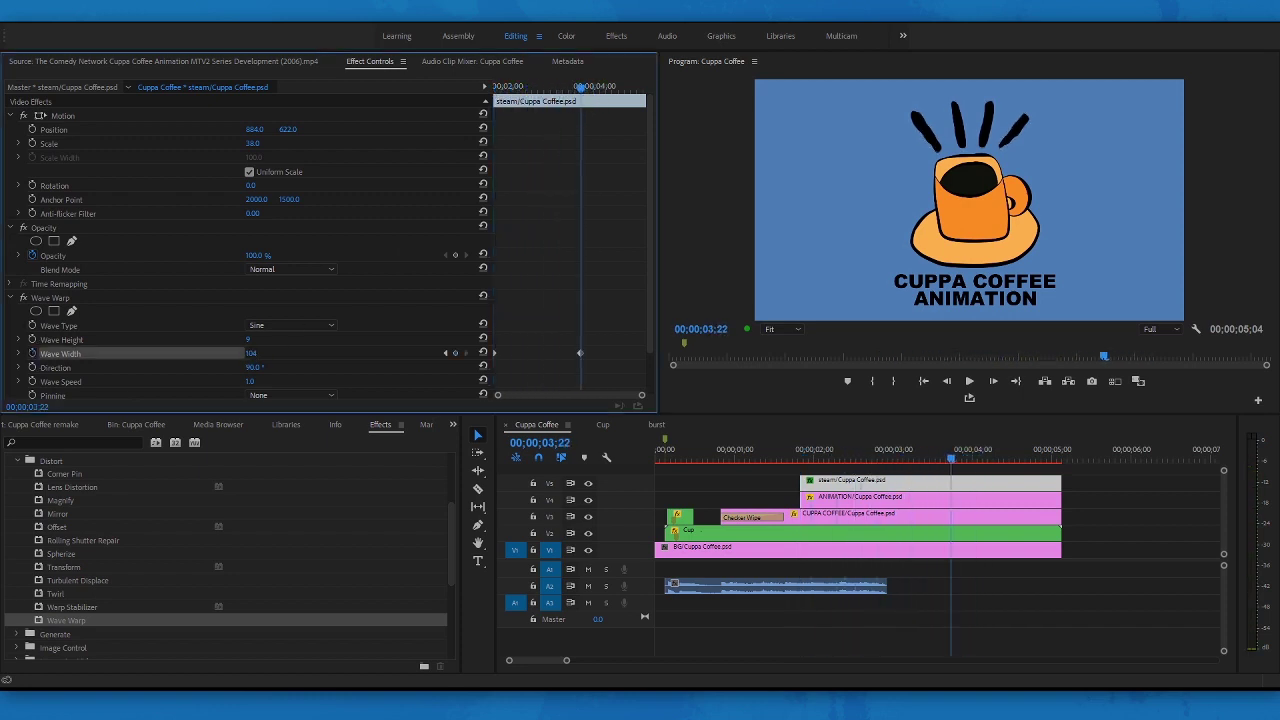
left_click_drag(582, 120, 497, 122)
left_click_drag(580, 353, 522, 350)
left_click(969, 381)
left_click_drag(522, 353, 564, 357)
left_click_drag(556, 130, 498, 128)
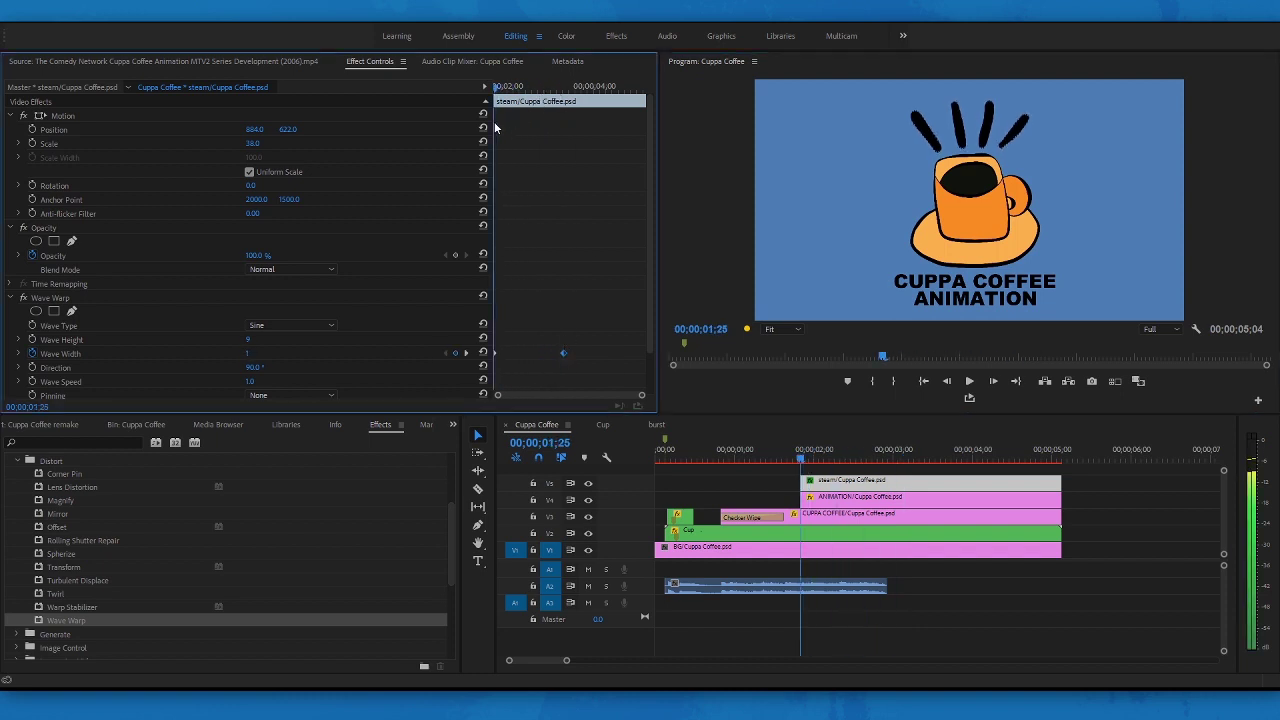
Find the Cross Dissolve transition among the Dissolve transitions and apply it to the start of the steam clip
left_click(17, 464)
scroll(28, 500, "up", 3)
left_click(13, 502)
left_click(12, 529)
scroll(64, 564, "down", 1)
left_click(19, 615)
scroll(94, 570, "down", 3)
left_click(21, 536)
scroll(26, 480, "up", 3)
left_click(17, 557)
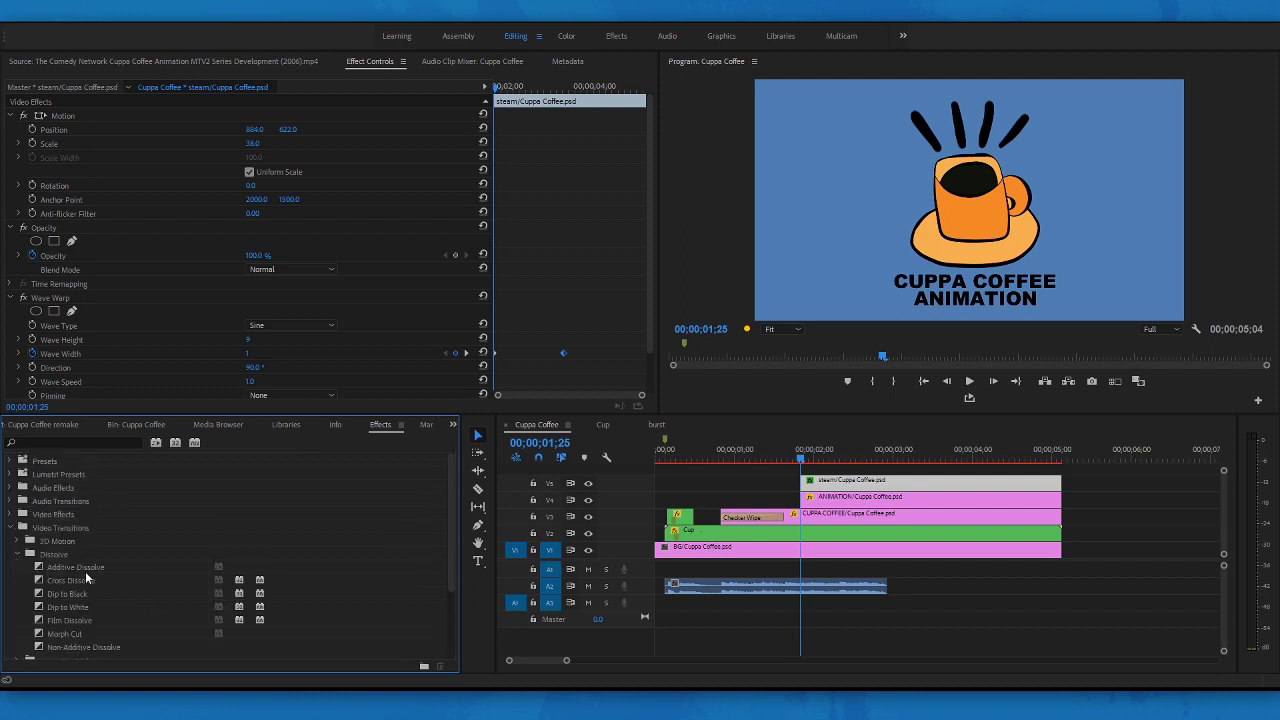
left_click_drag(87, 577, 808, 486)
Replay the whole sequence and move the steam's second Wave Width keyframe slightly later
left_click(786, 460)
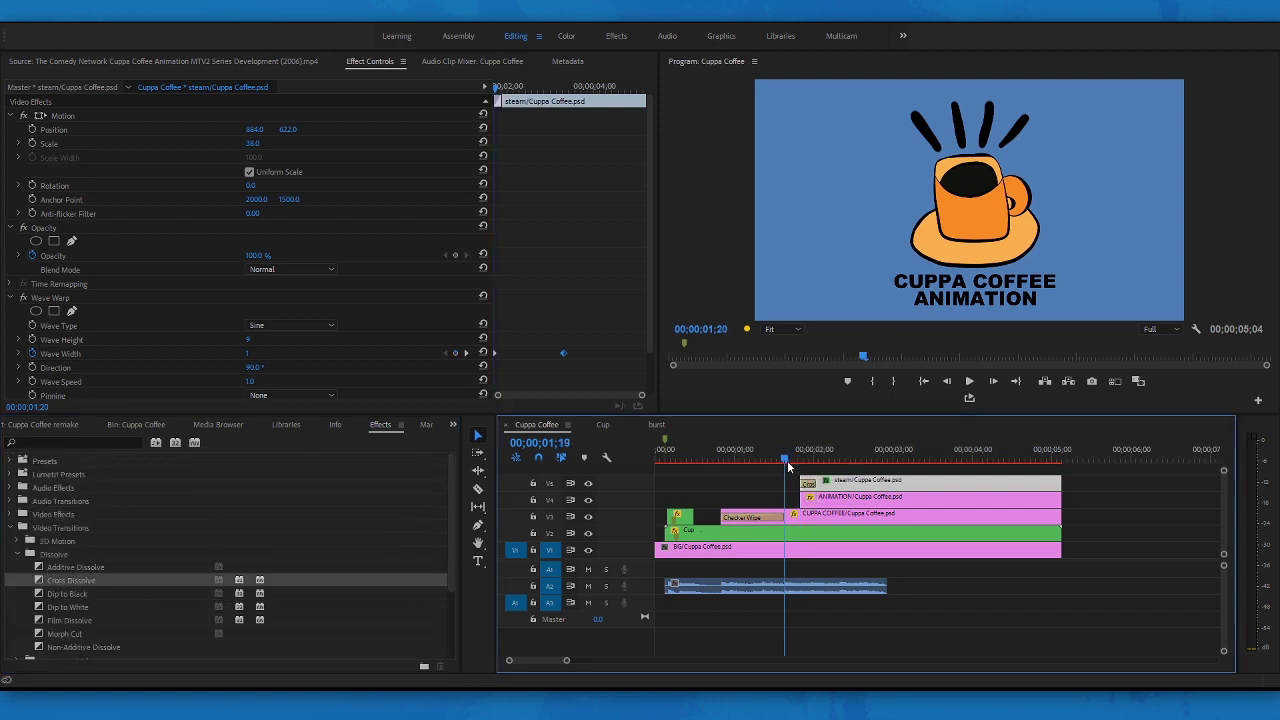
key("Home")
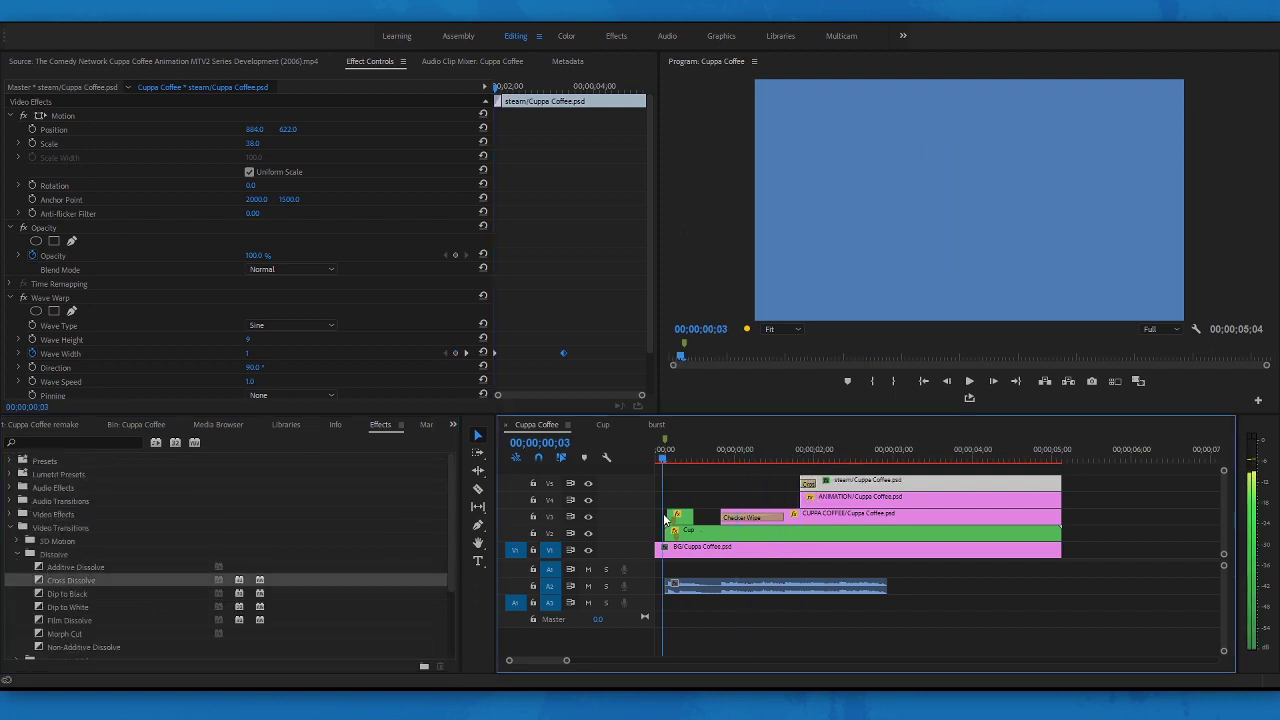
left_click(969, 381)
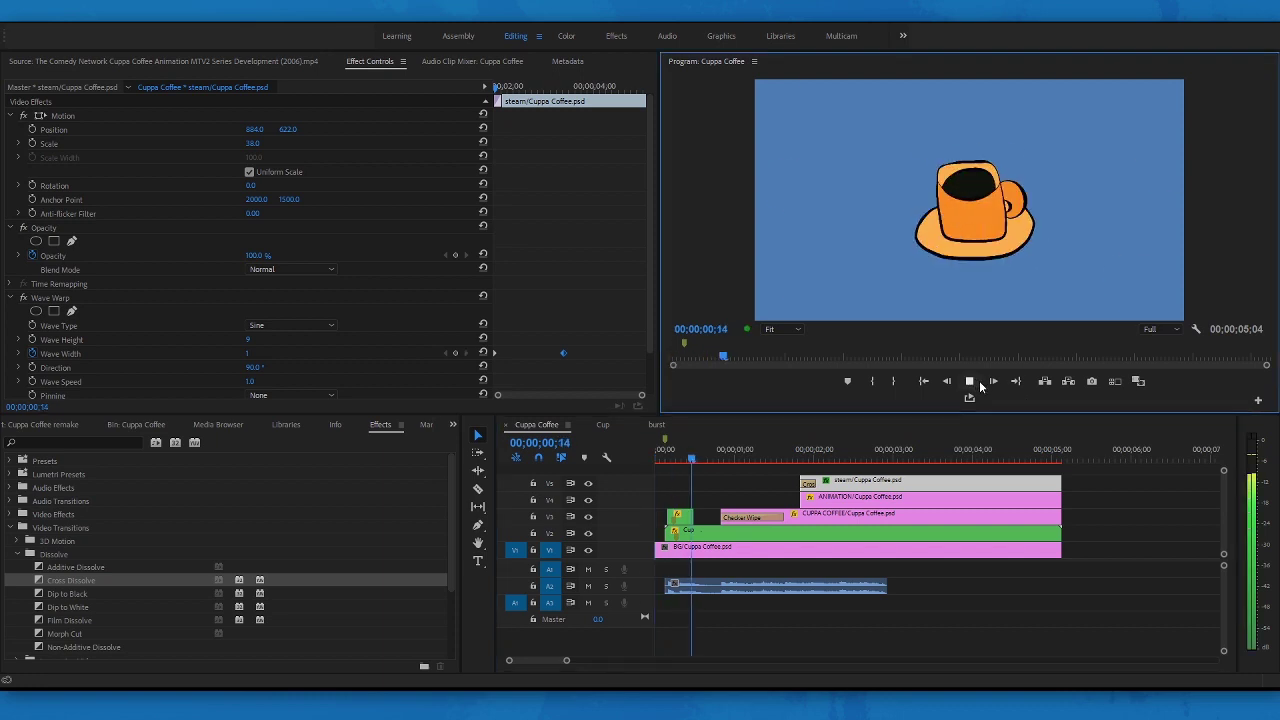
left_click_drag(1003, 456, 652, 512)
left_click(970, 384)
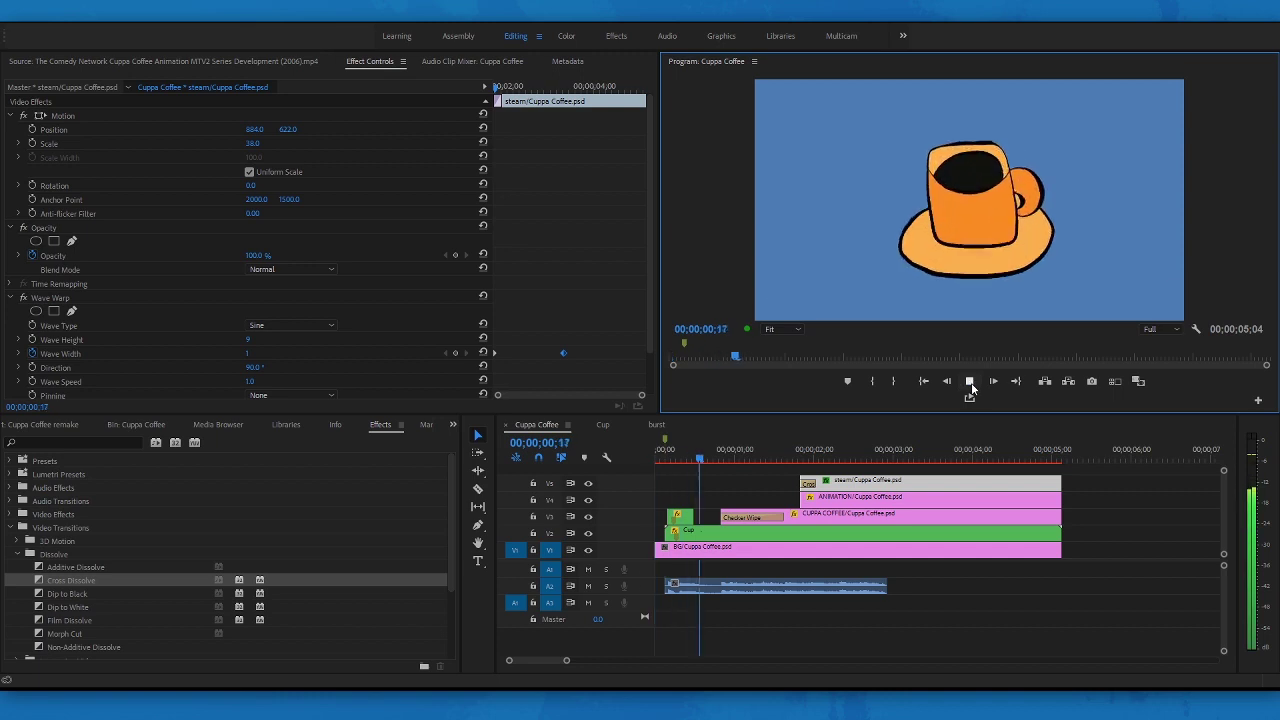
left_click(958, 454)
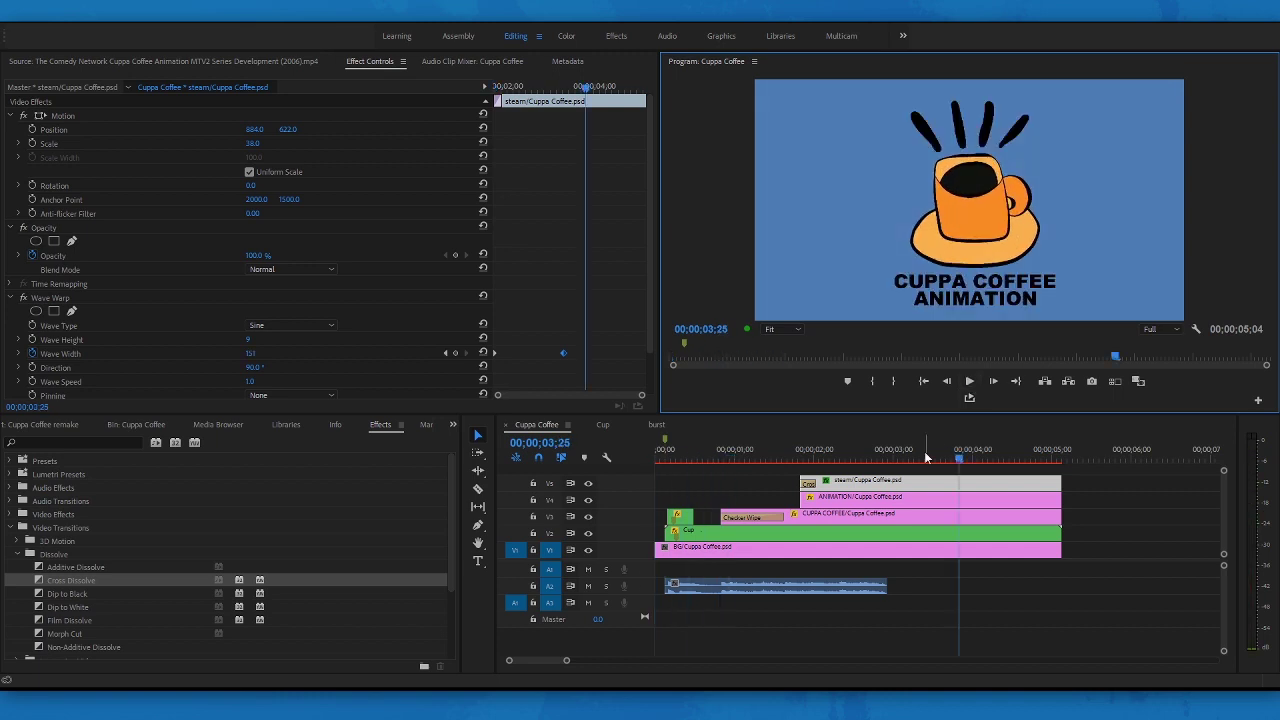
scroll(648, 290, "down", 1)
left_click_drag(563, 321, 571, 321)
left_click_drag(494, 320, 500, 320)
Keyframe the steam's Wave Height from 9 at 00;00;01;25 to 38 at the second Wave Width keyframe, and play back
left_click_drag(585, 90, 492, 186)
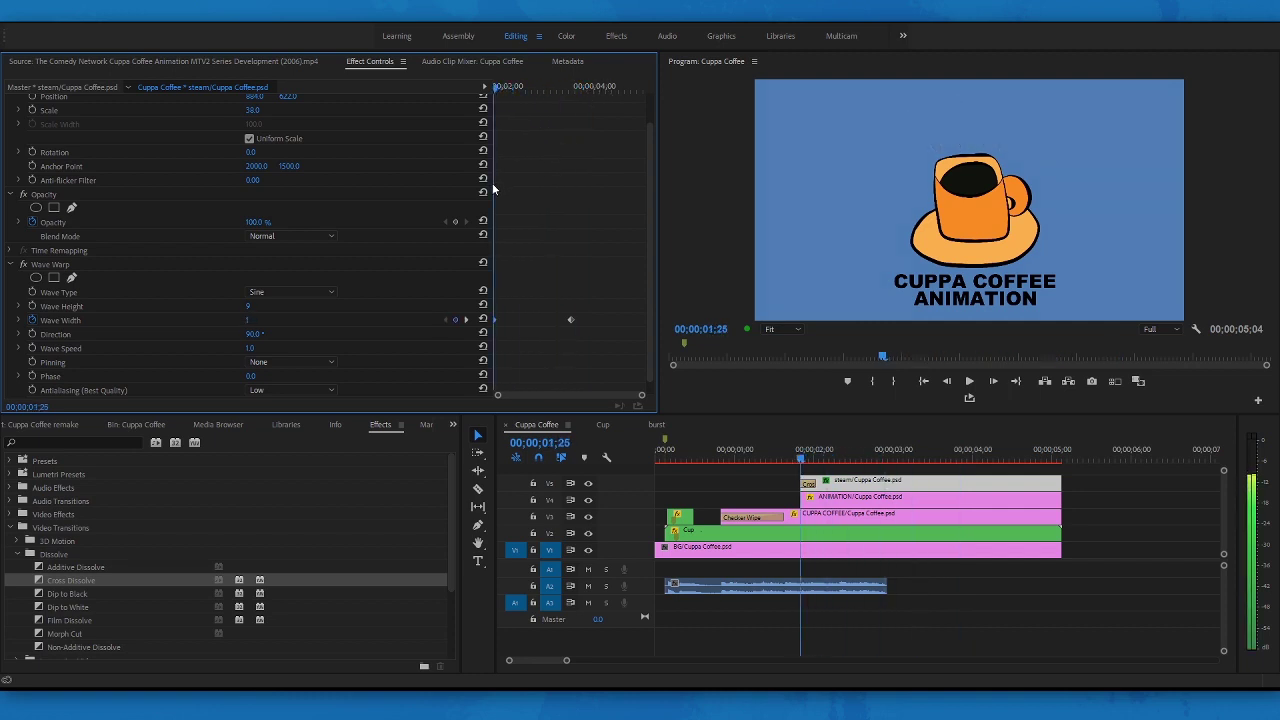
left_click(32, 306)
left_click_drag(495, 91, 561, 96)
left_click_drag(252, 307, 282, 307)
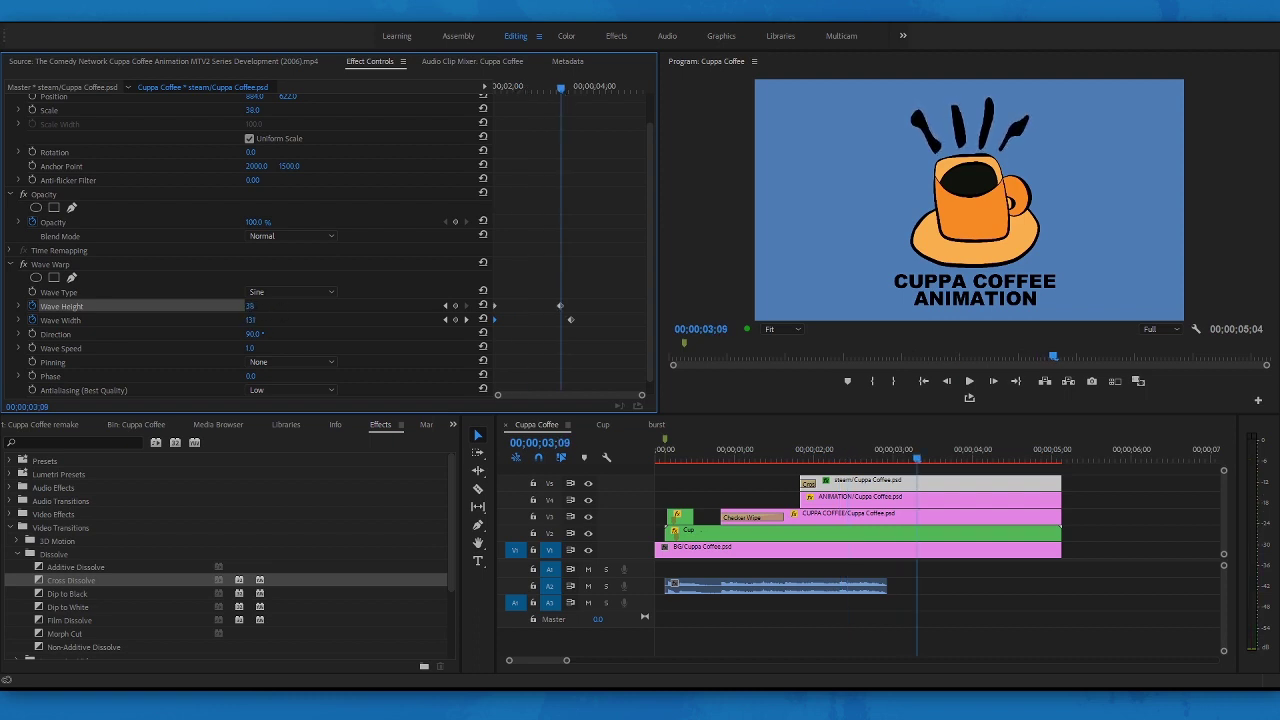
mouse_move(557, 92)
left_mouse_down()
mouse_move(499, 95)
mouse_move(489, 118)
mouse_move(574, 100)
left_mouse_up()
left_click_drag(560, 305, 571, 306)
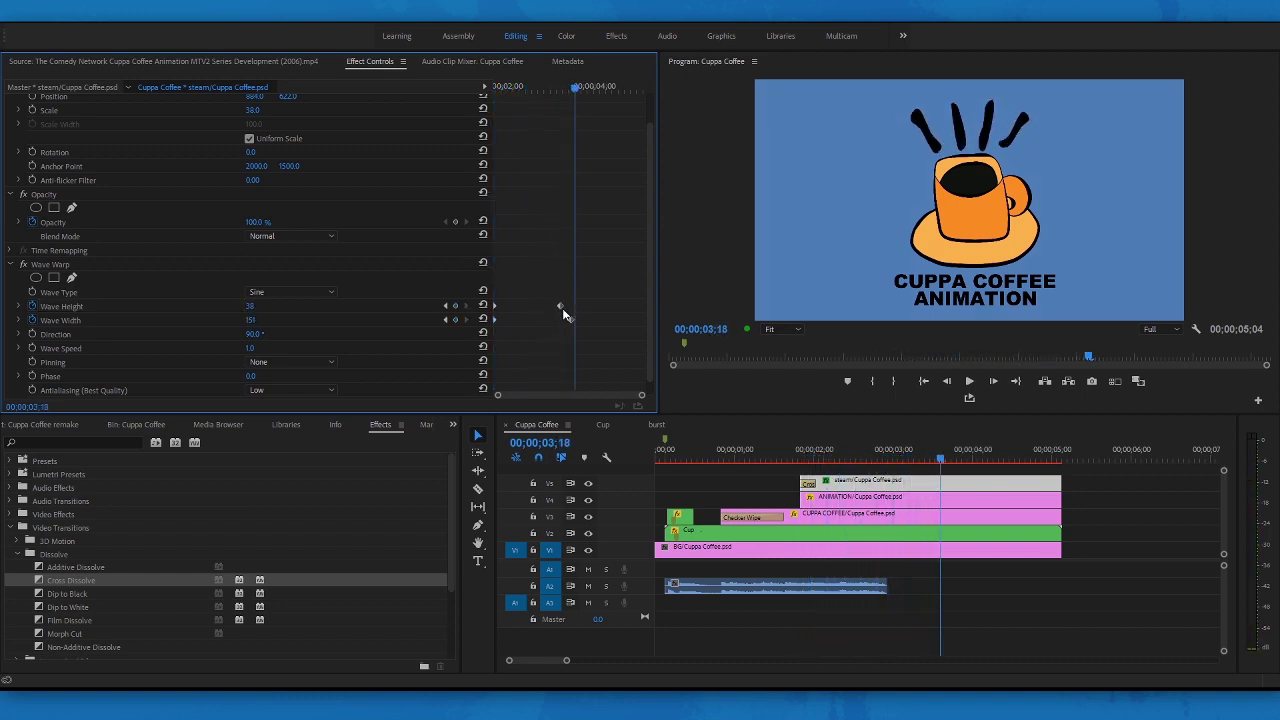
left_click_drag(572, 89, 504, 99)
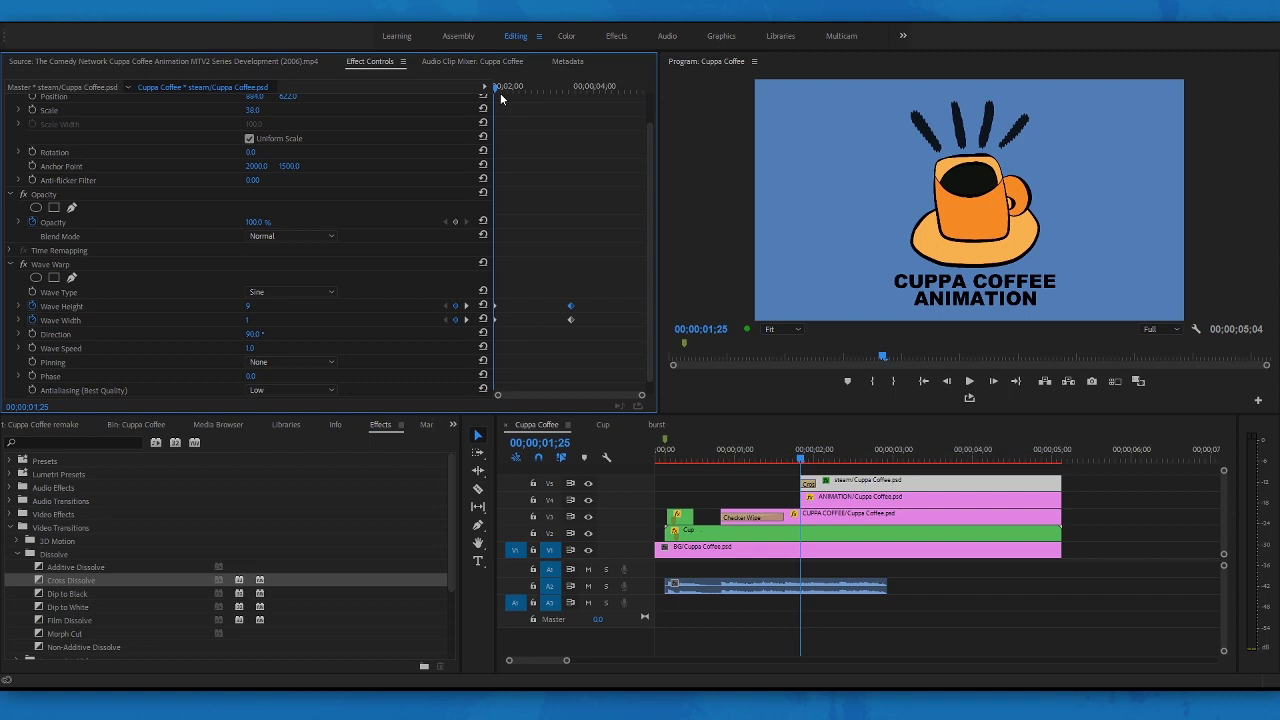
left_click(971, 379)
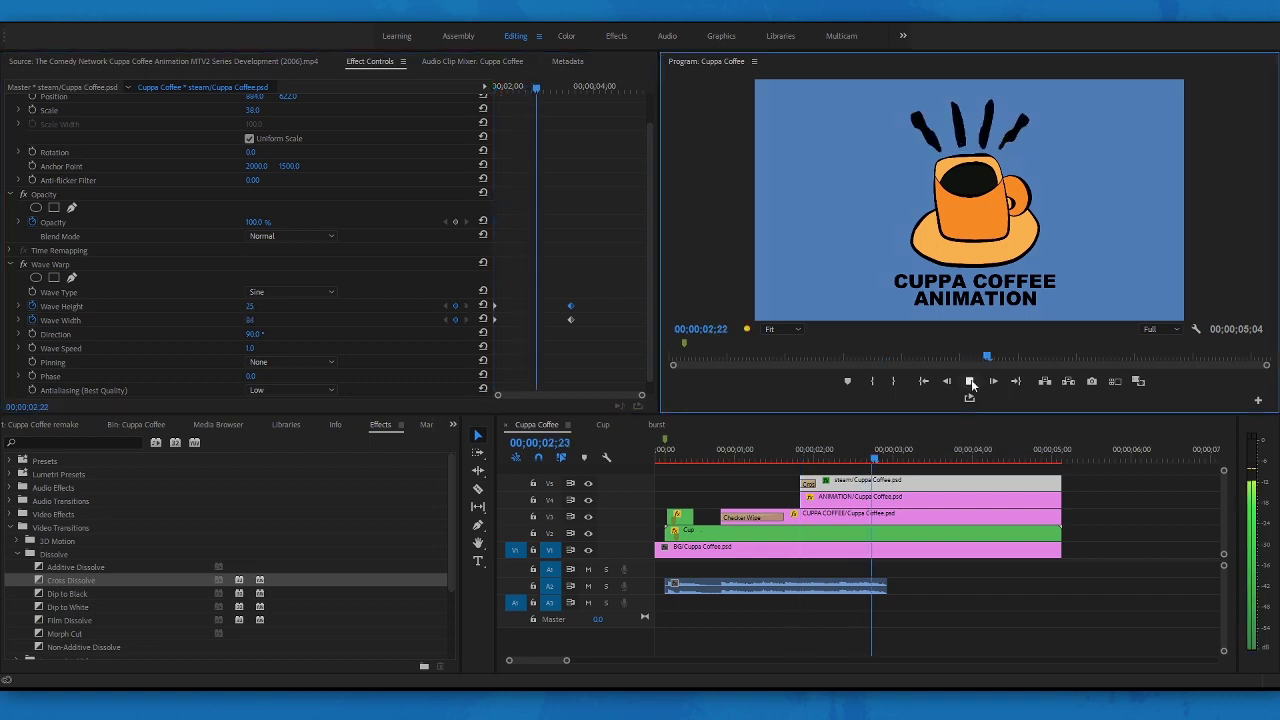
left_click_drag(1017, 463, 668, 507)
left_click(969, 382)
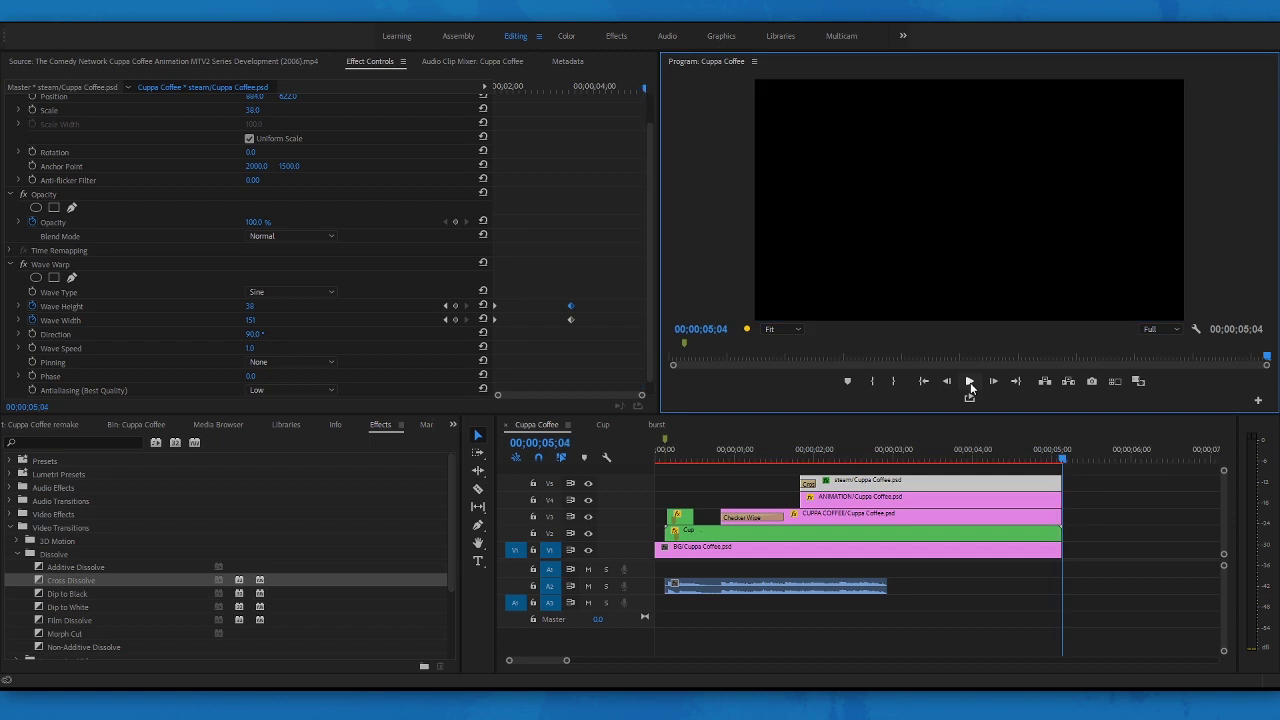
Delete the first Wave Height and Wave Width keyframes, move the remaining pair to the steam clip's start and replay the sequence
left_click_drag(644, 92, 563, 135)
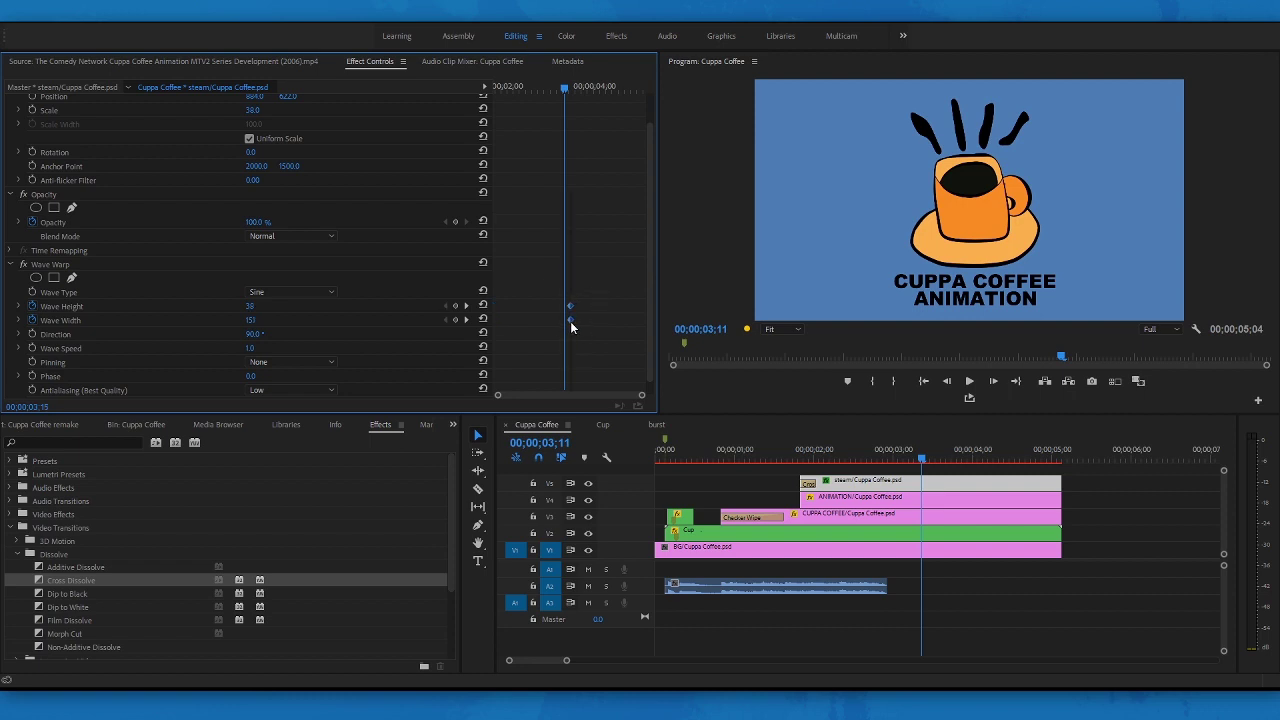
left_click_drag(555, 186, 494, 190)
left_click(969, 383)
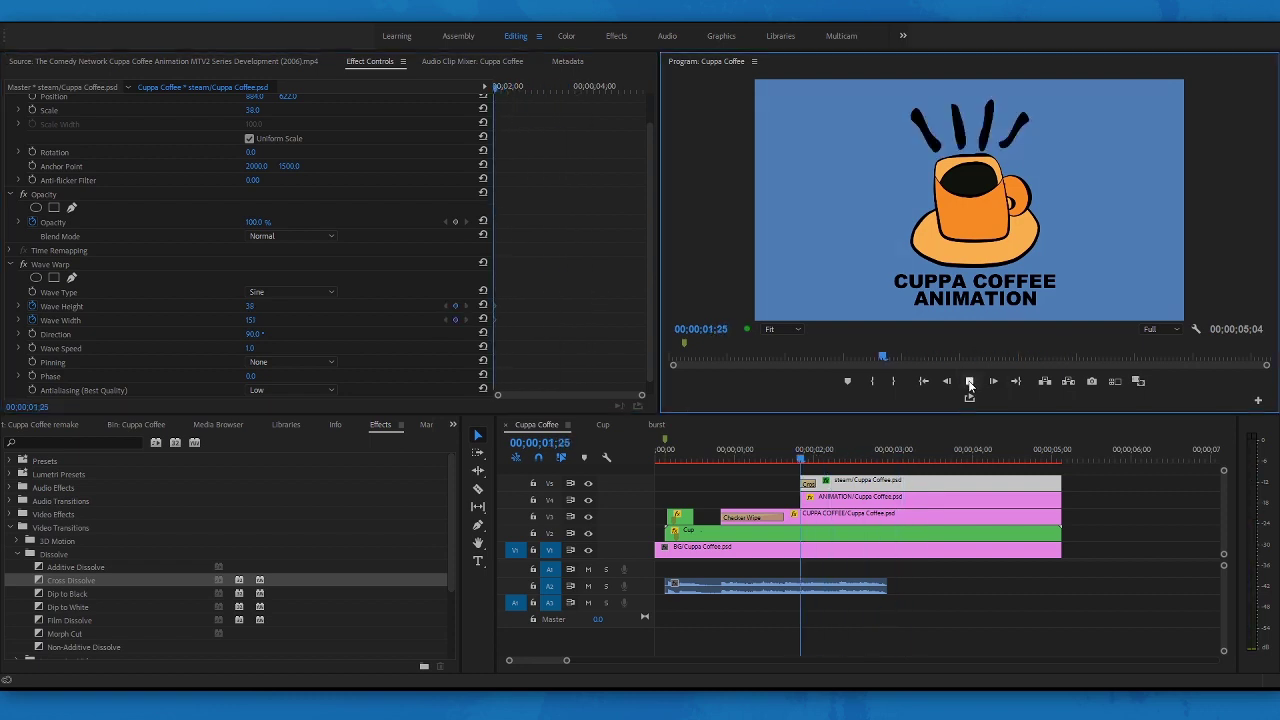
left_click_drag(617, 90, 494, 170)
left_click_drag(772, 452, 648, 488)
left_click(969, 380)
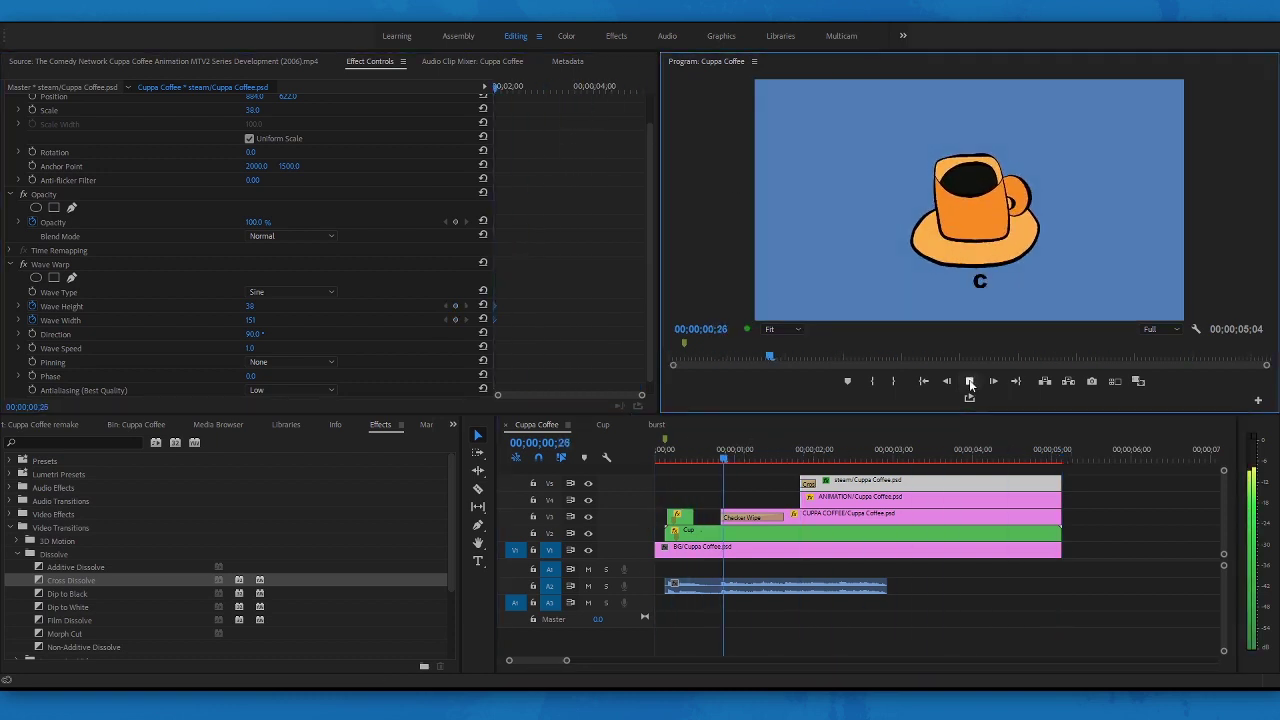
key("End")
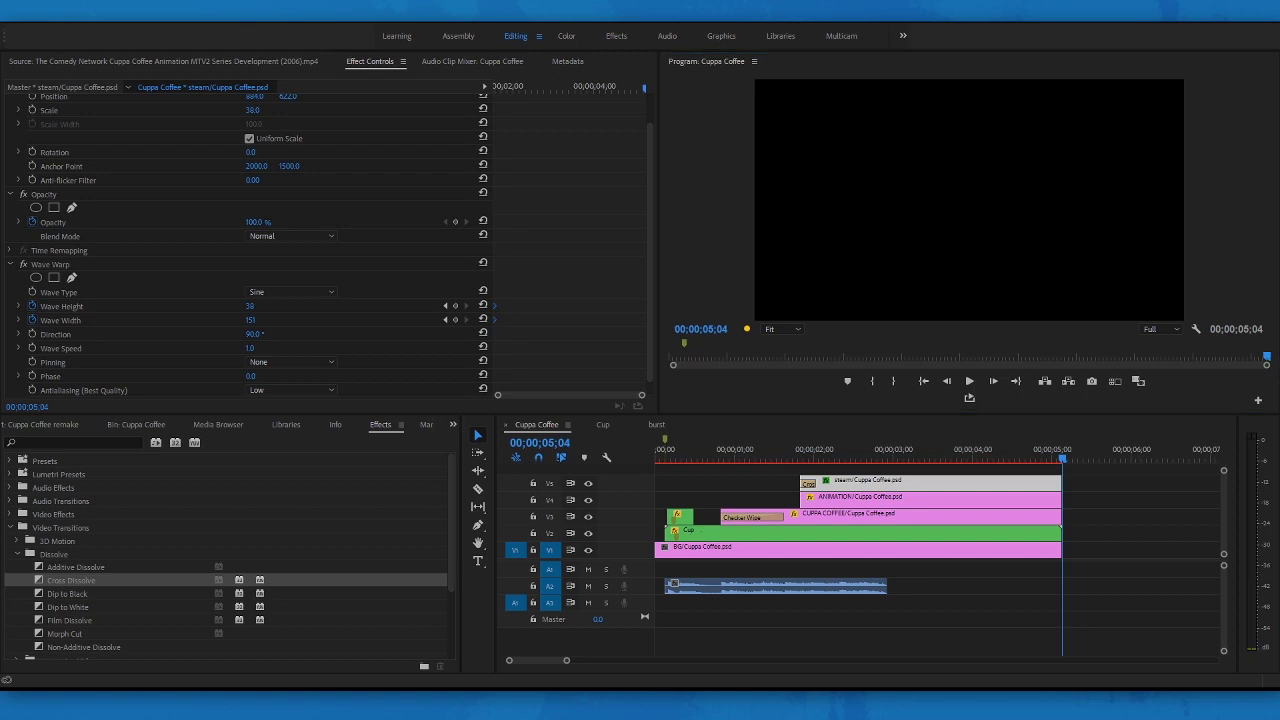
Find the Drop Shadow effect among the Perspective video effects and apply it to the plate clip in the Cup sequence
left_click(932, 515)
left_click(822, 452)
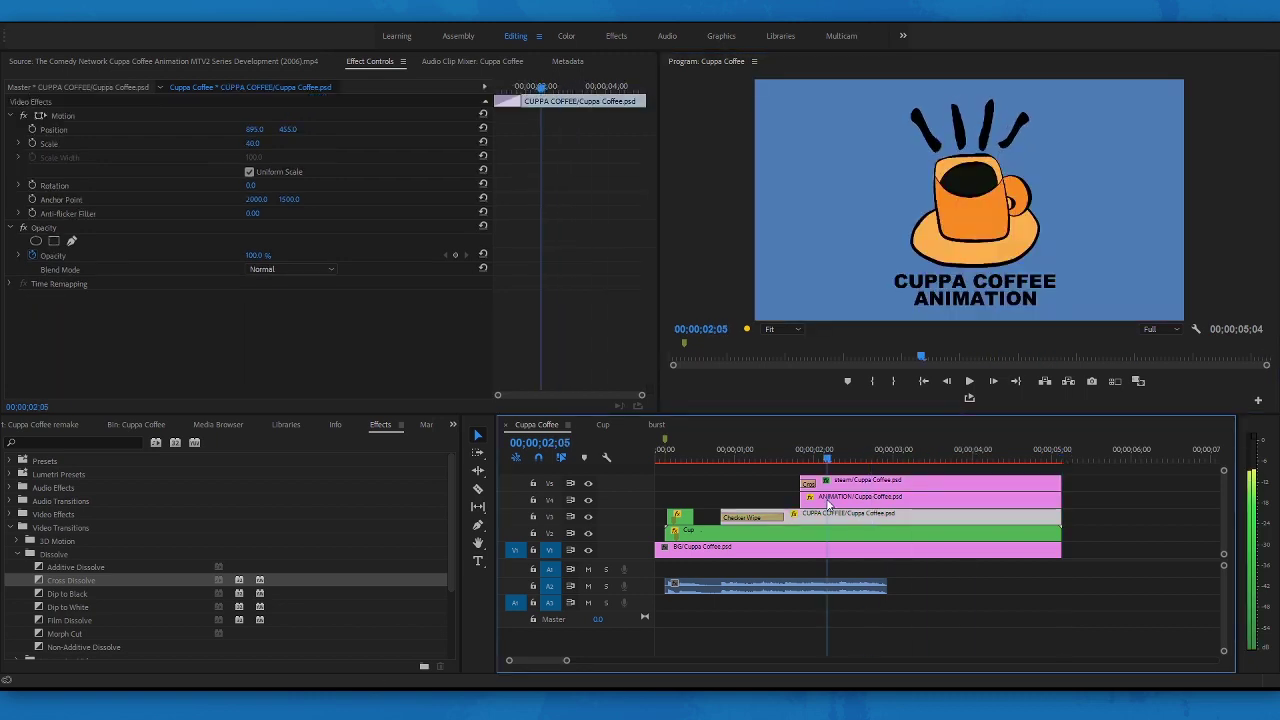
key("shift+1")
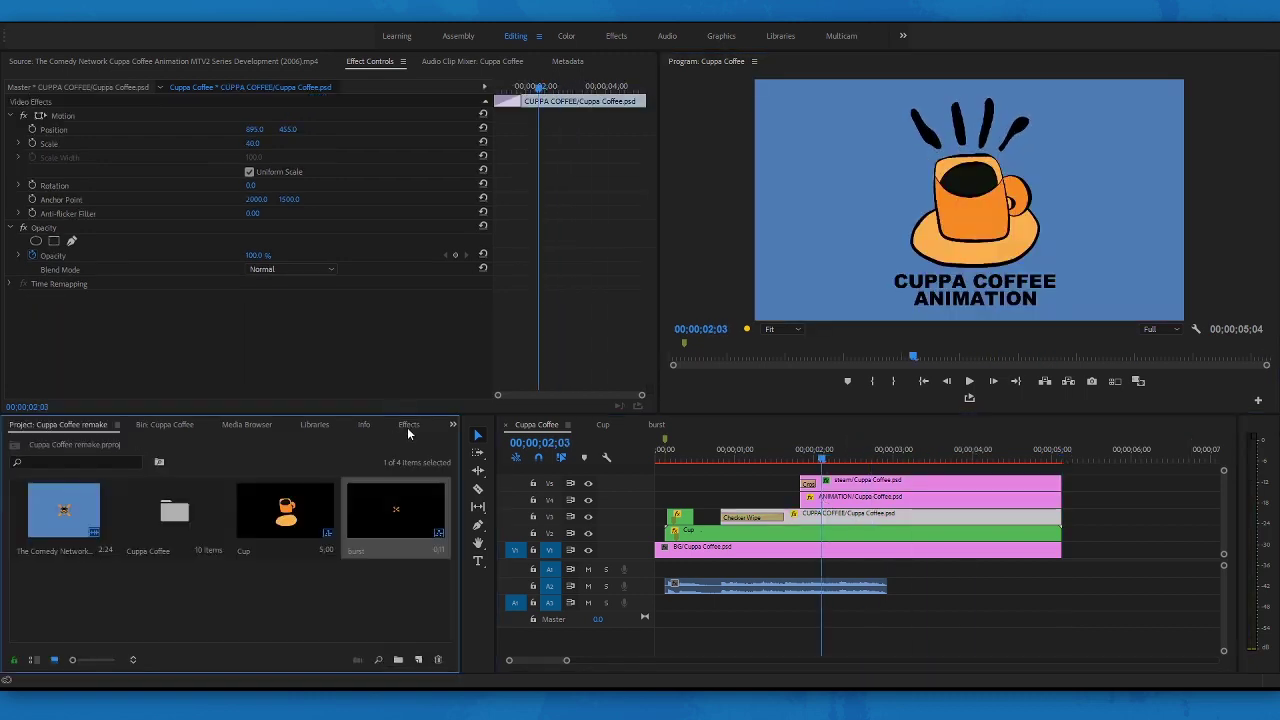
left_click(409, 426)
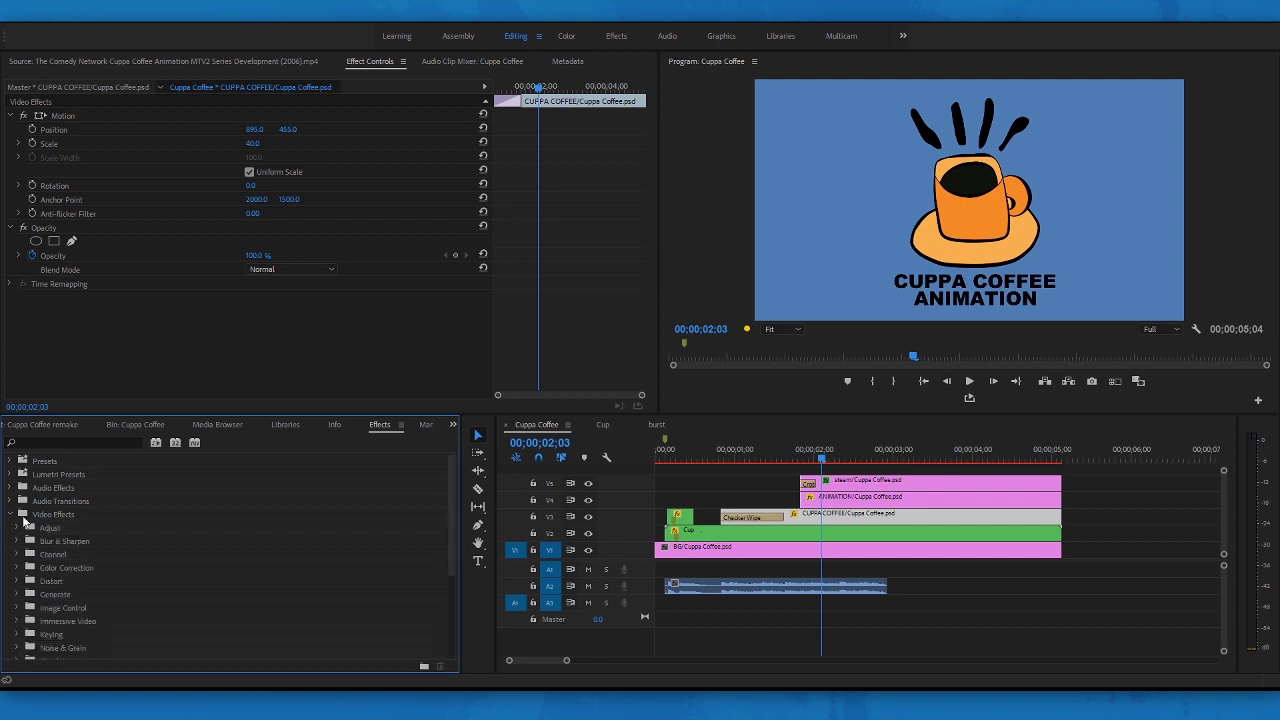
double_click(73, 581)
scroll(73, 581, "down", 2)
left_click(85, 581)
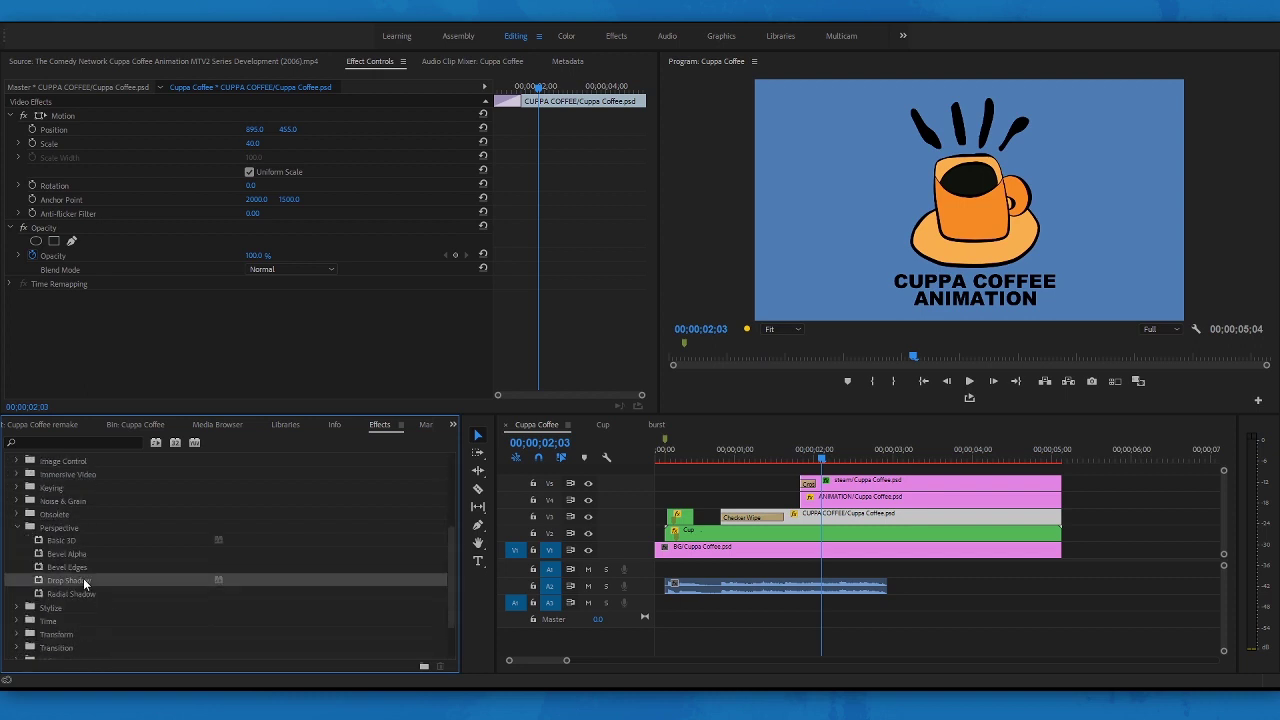
left_click(605, 425)
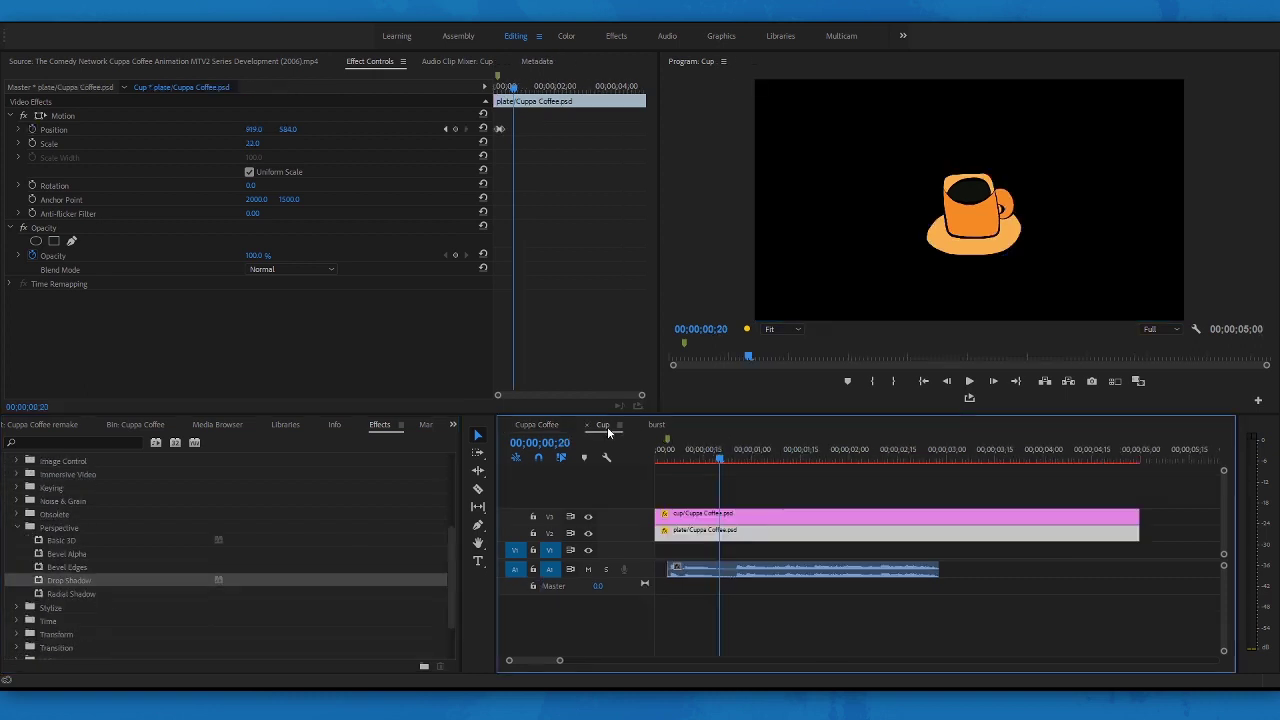
left_click_drag(80, 581, 735, 532)
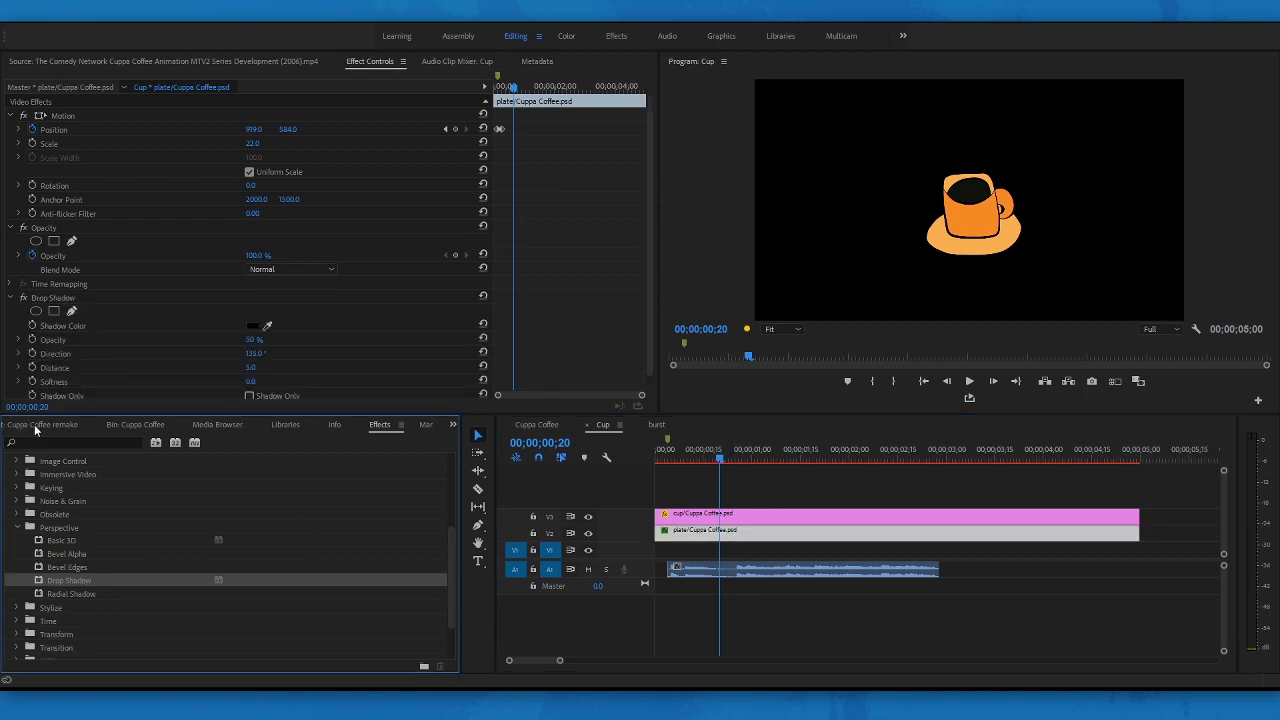
Place BG/Cuppa Coffee.psd from the Cuppa Coffee bin on track V1 of the Cup sequence, beneath the plate clip
left_click(58, 424)
double_click(191, 497)
scroll(448, 605, "down", 3)
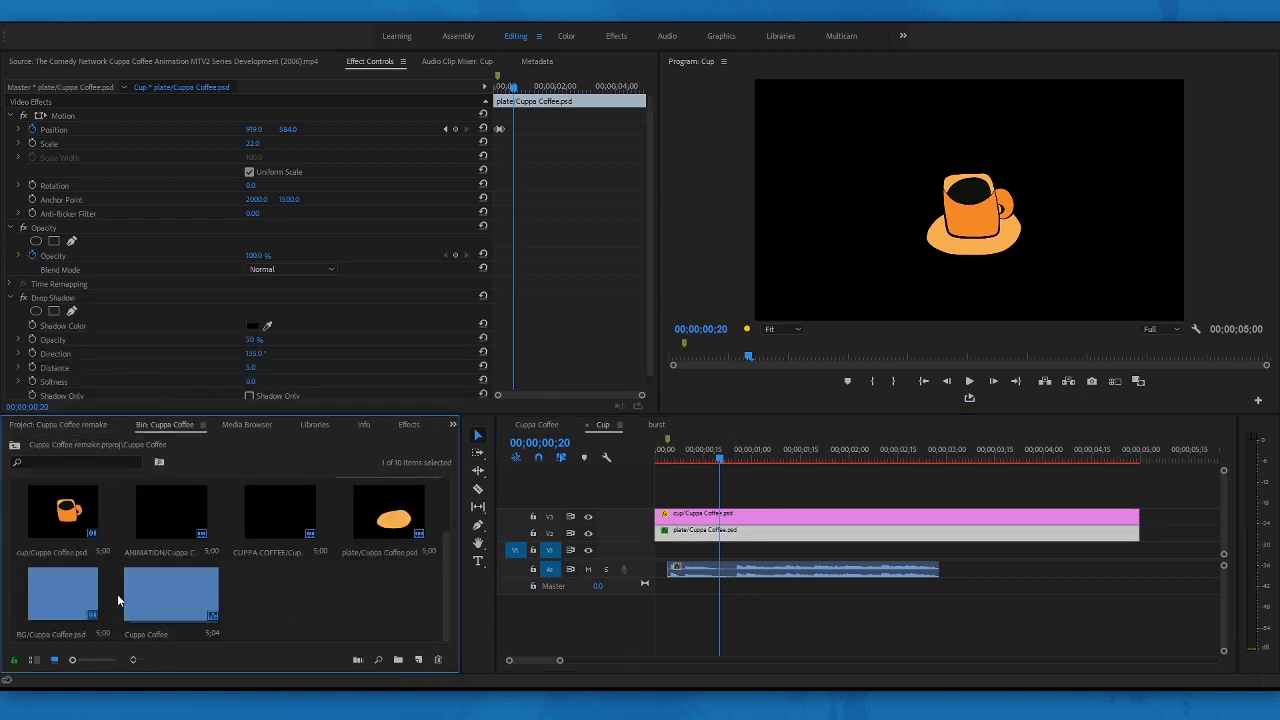
left_click(68, 595)
left_click_drag(68, 595, 758, 545)
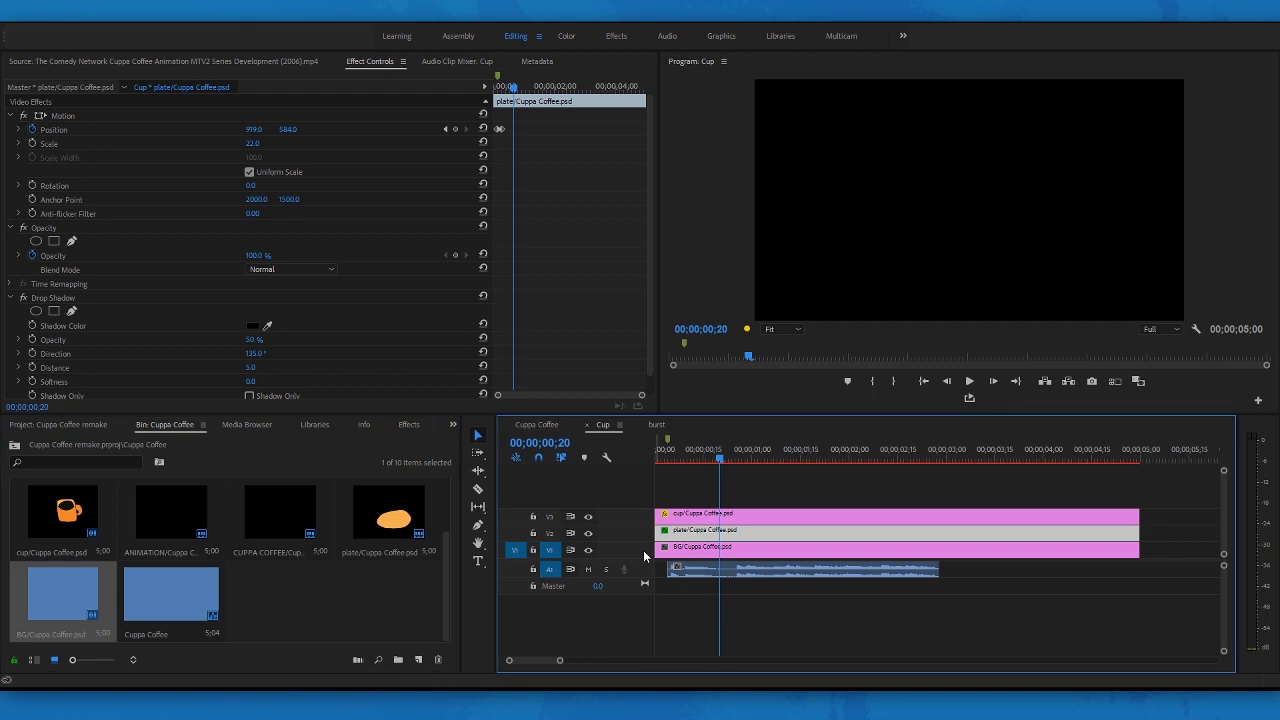
Set the plate's Drop Shadow distance to 55 and softness to 39, and check the look in the Cuppa Coffee sequence
key("space")
left_click_drag(251, 383, 283, 383)
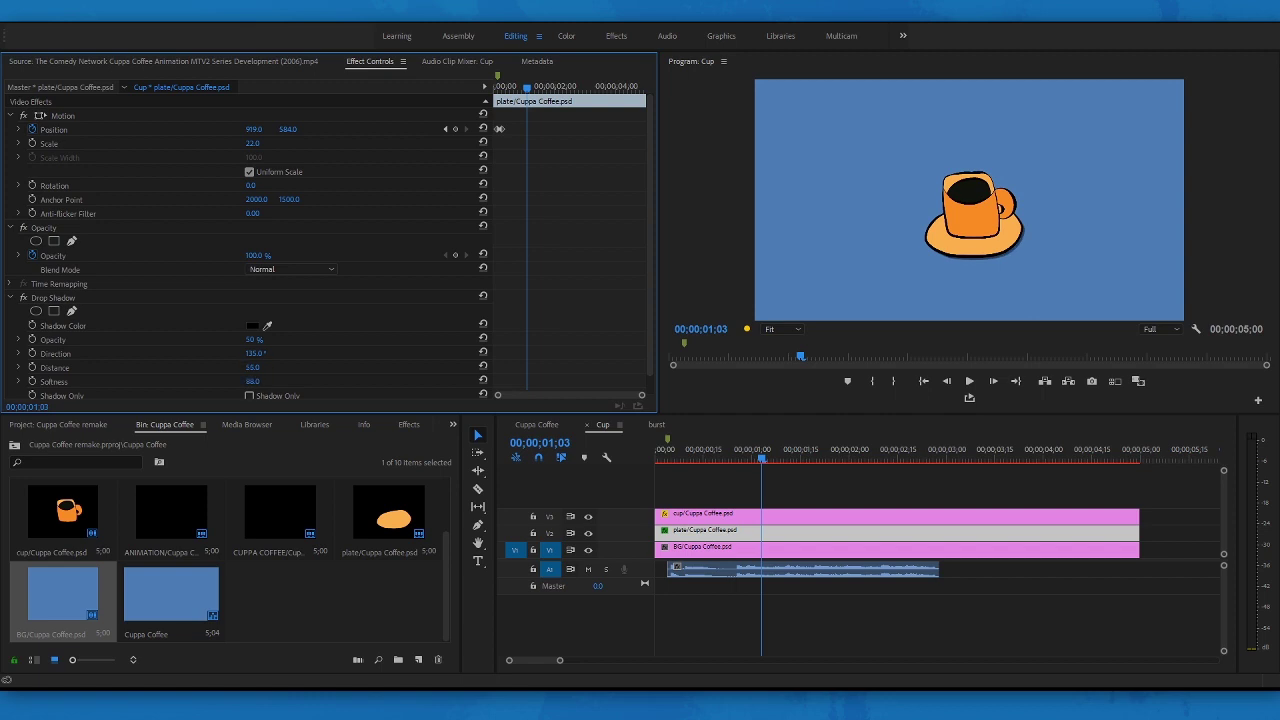
left_click(537, 425)
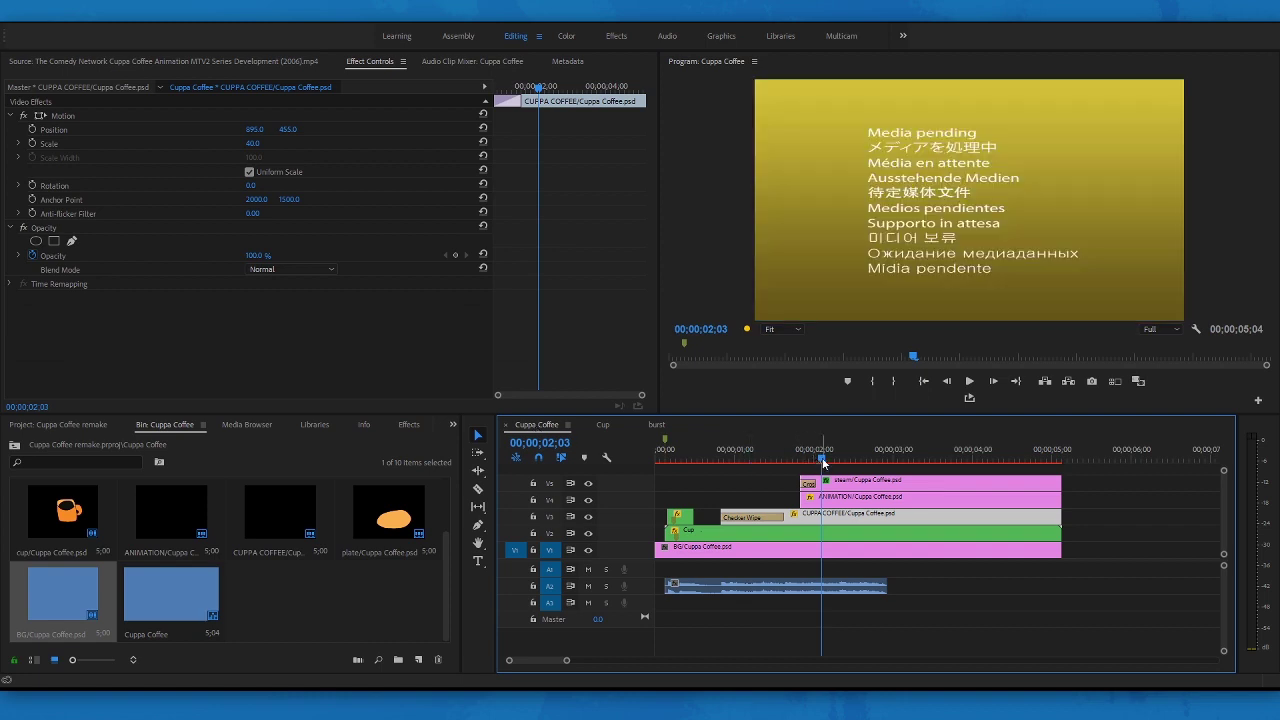
Copy the plate's Drop Shadow effect onto the cup clip in the Cup sequence and adjust the shadow's distance
left_click(603, 425)
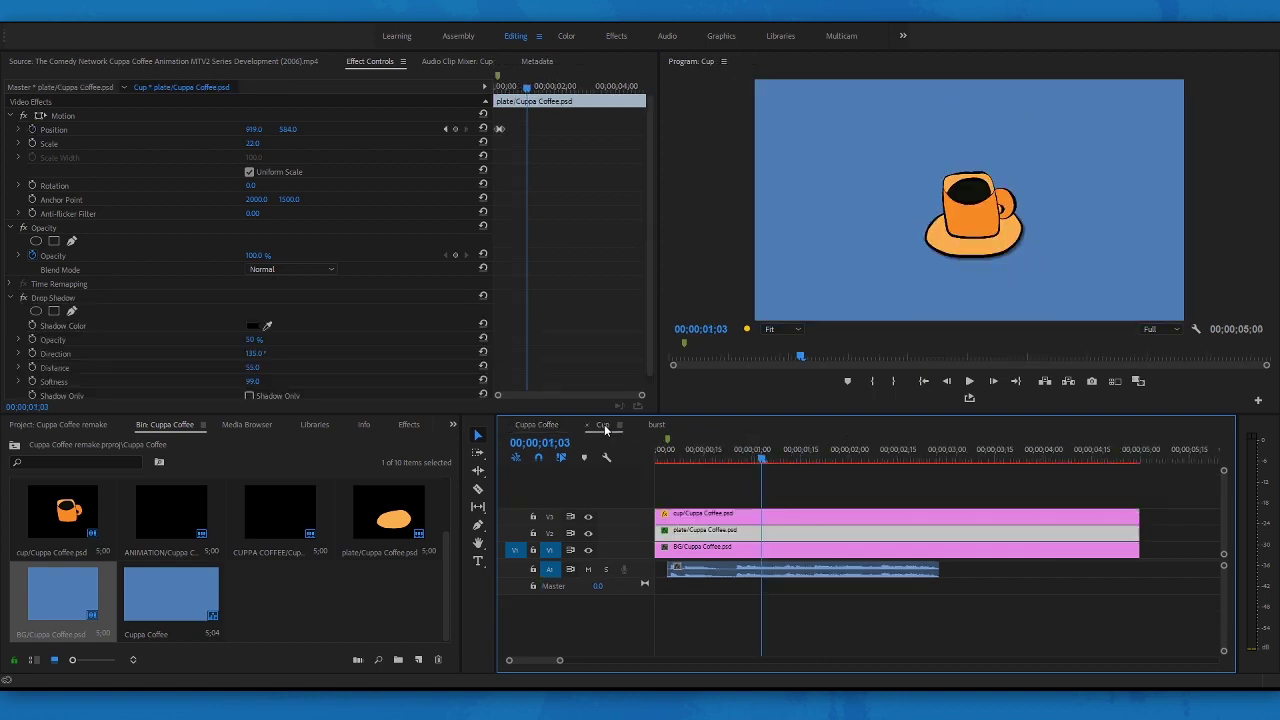
left_click(685, 533)
left_click(72, 298)
left_click(668, 516)
left_click(250, 345)
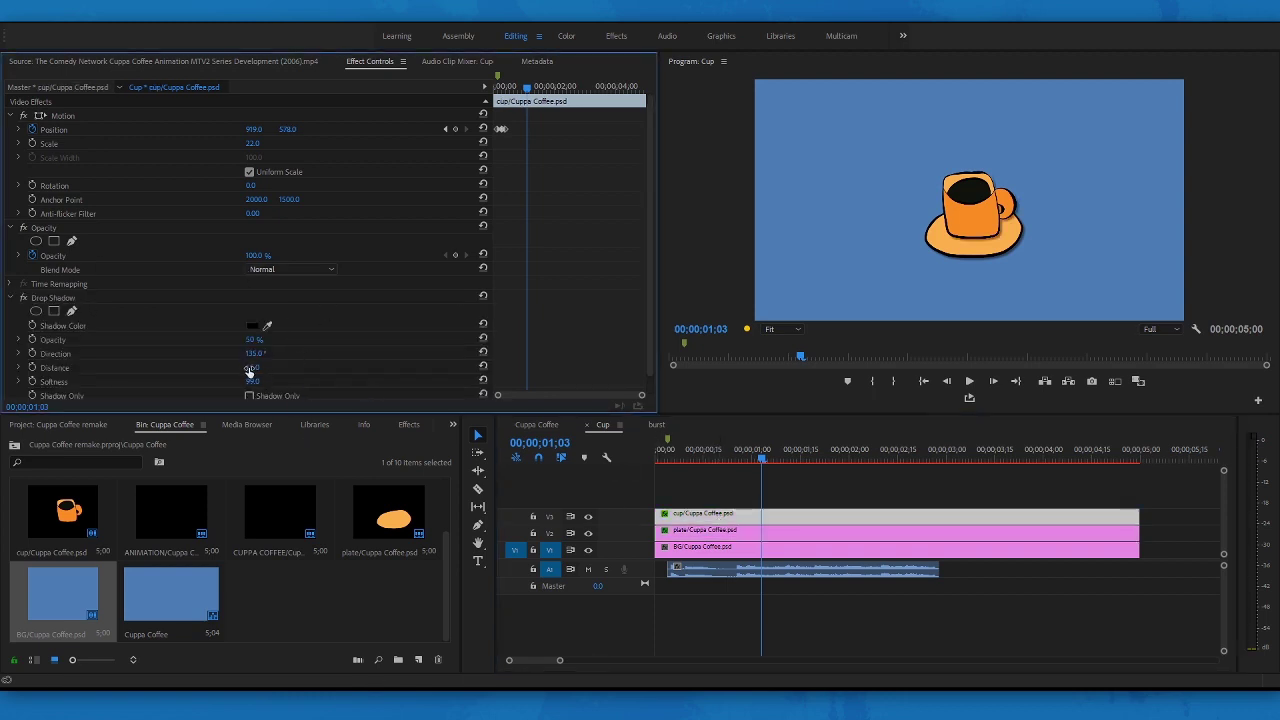
Play the Cuppa Coffee sequence from the beginning to review the finished logo animation with its shadows
left_click(537, 424)
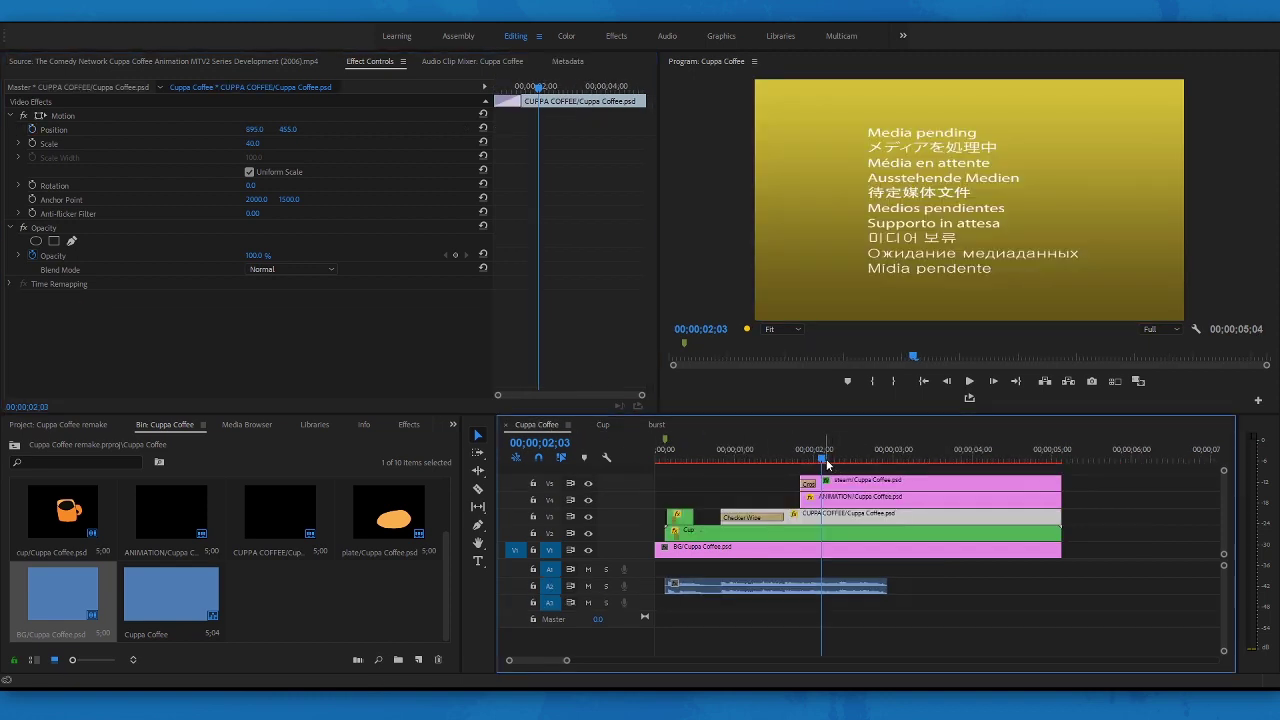
left_click_drag(827, 464, 652, 492)
left_click(969, 381)
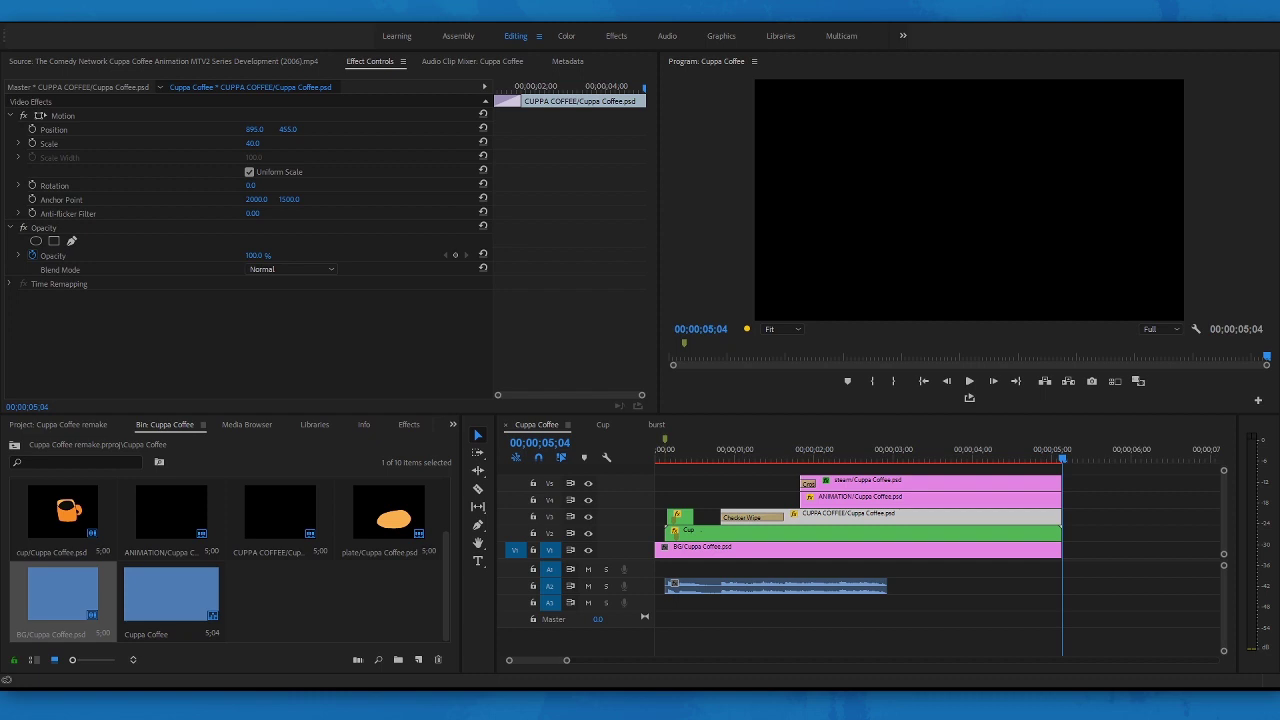
Export the Cuppa Coffee sequence as Cuppa Coffee remake.mp4 in H.264 format with the Match Source - High bitrate preset
key("ctrl+m")
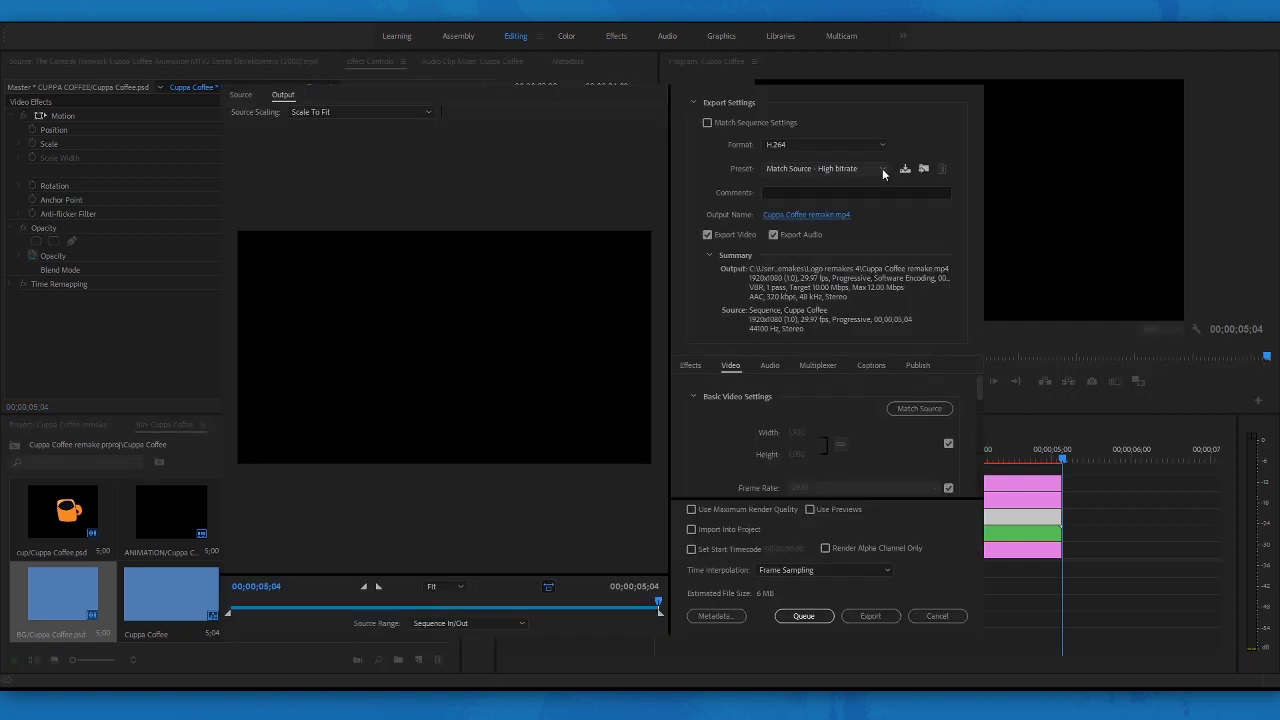
left_click(871, 616)
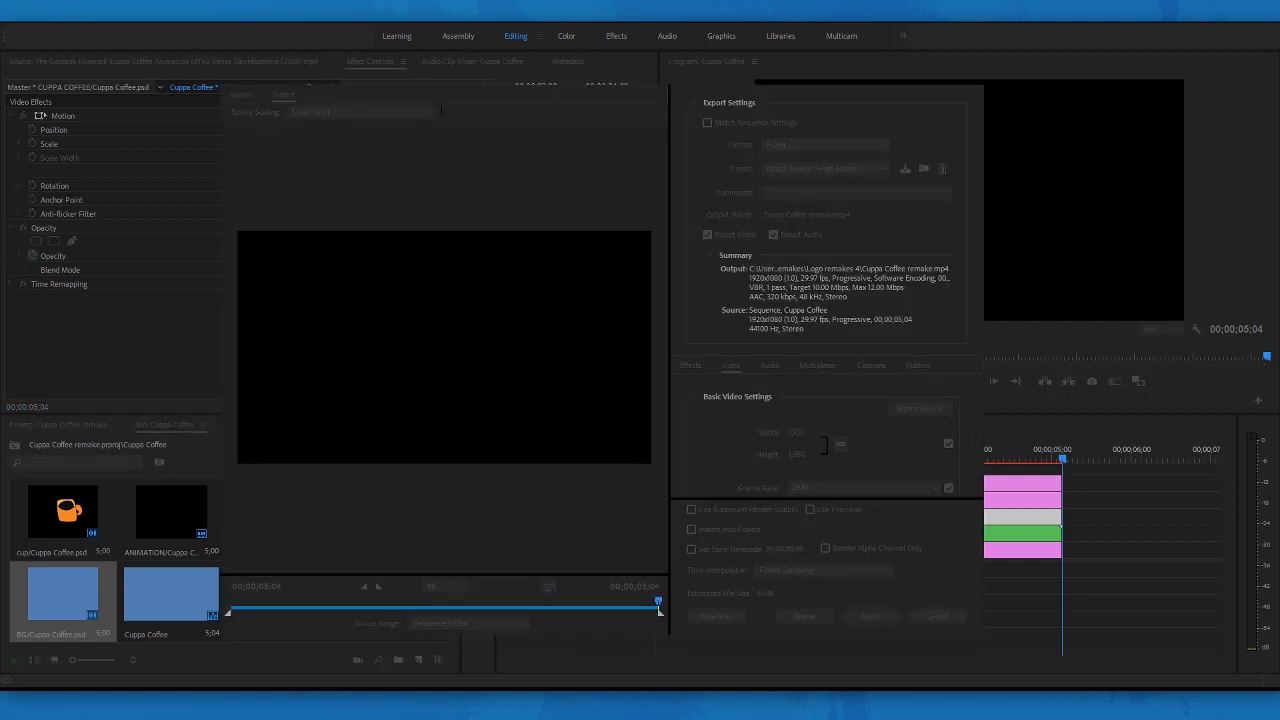